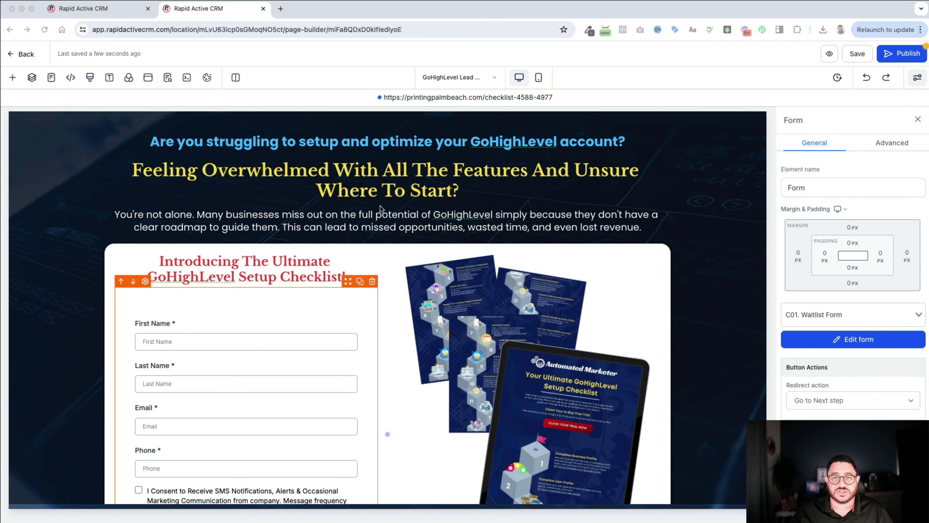
Step: Inspect the main headline, paragraph, checklist image and Claim Your Free Checklist Now button
{"action": "left_click", "coordinate": [376, 214]}
{"action": "left_click", "coordinate": [382, 172]}
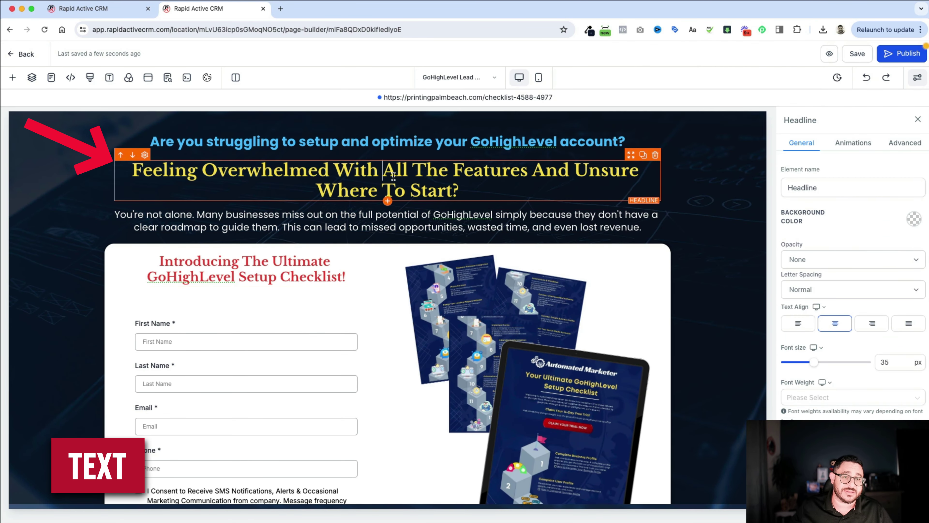
{"action": "left_click", "coordinate": [422, 216]}
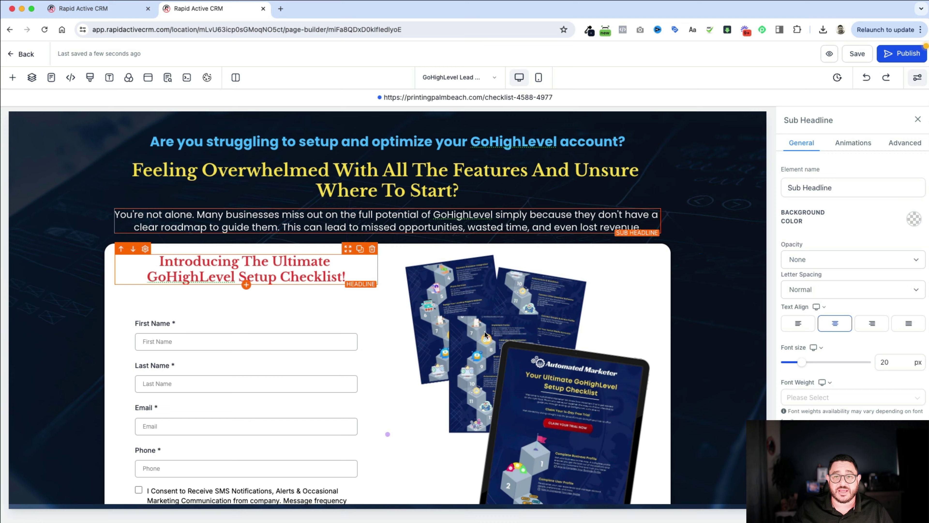
{"action": "left_click", "coordinate": [553, 377]}
{"action": "scroll", "coordinate": [552, 377], "scroll_direction": "down", "scroll_amount": 5}
{"action": "scroll", "coordinate": [552, 377], "scroll_direction": "down", "scroll_amount": 8}
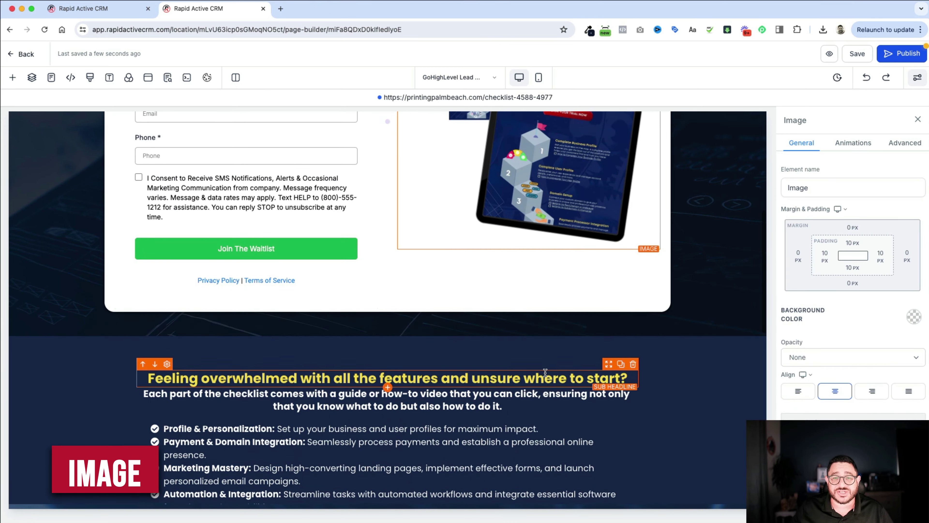
{"action": "left_click", "coordinate": [449, 340]}
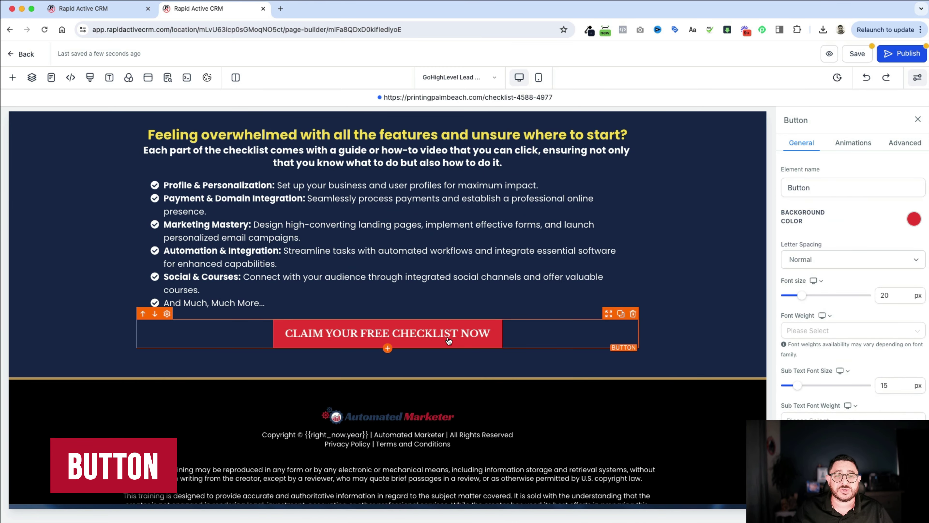
{"action": "scroll", "coordinate": [457, 343], "scroll_direction": "up", "scroll_amount": 8}
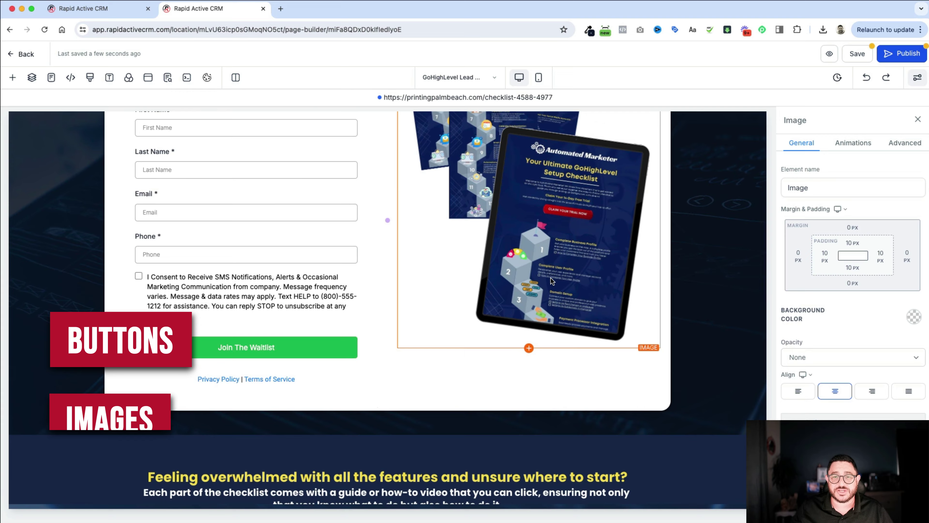
{"action": "scroll", "coordinate": [551, 281], "scroll_direction": "up", "scroll_amount": 5}
{"action": "left_click", "coordinate": [484, 194]}
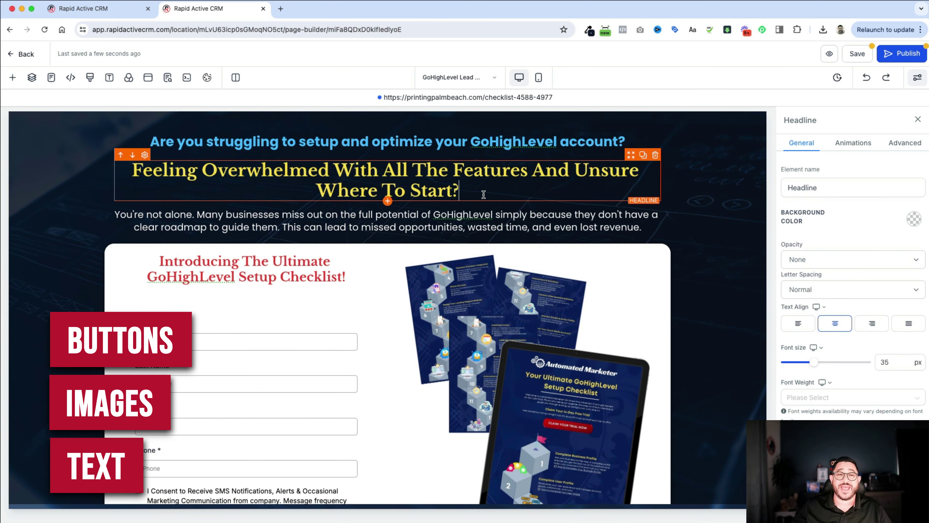
Step: Show the top sub headline question's entrance presets: Fade, Slide, Bounce, Flip, Rotate and Zoom
{"action": "left_click", "coordinate": [487, 141]}
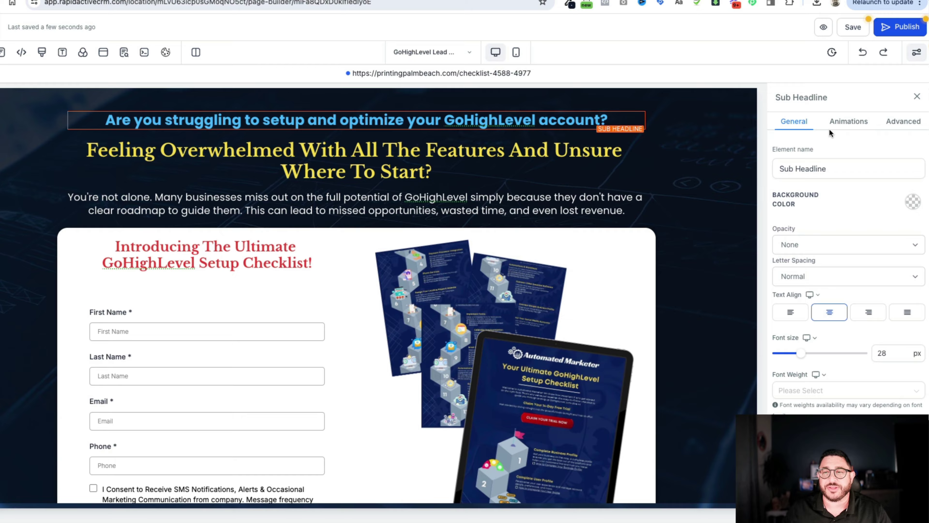
{"action": "left_click", "coordinate": [830, 116]}
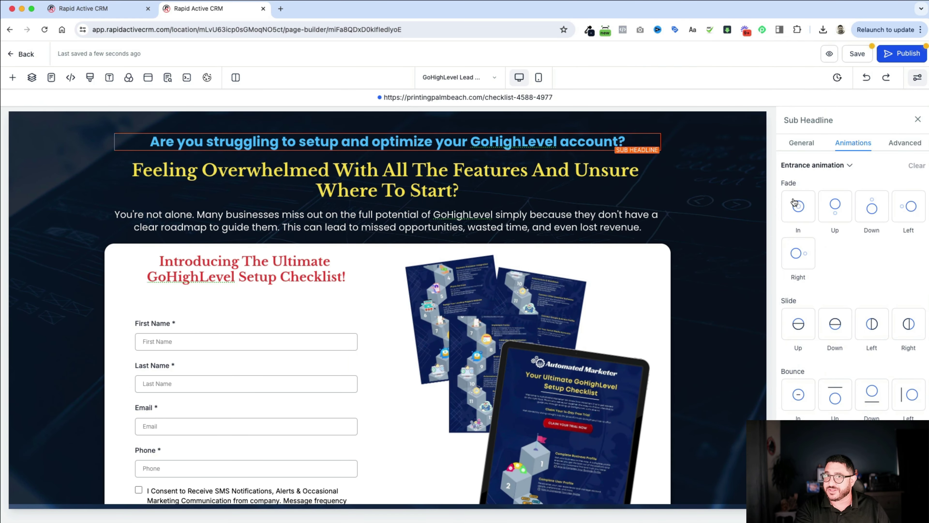
{"action": "left_click", "coordinate": [733, 195]}
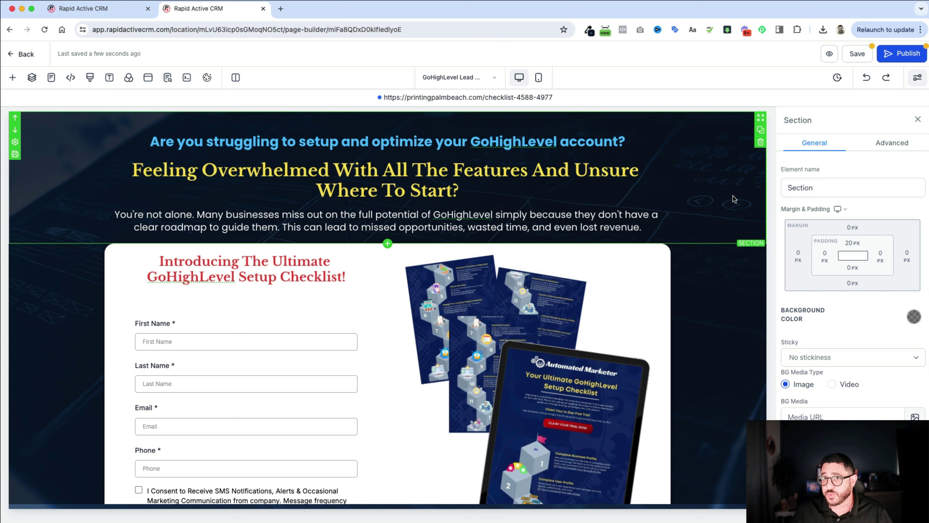
{"action": "left_click", "coordinate": [544, 148]}
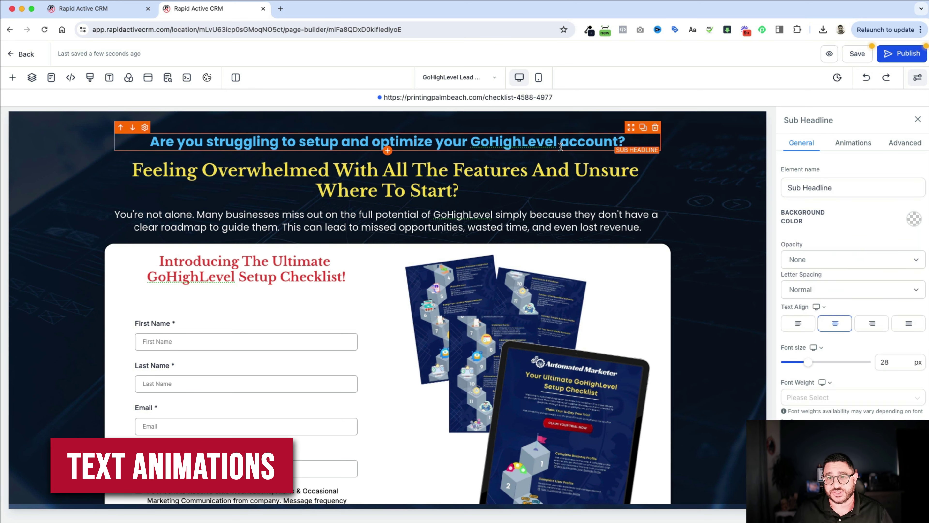
{"action": "left_click", "coordinate": [854, 143]}
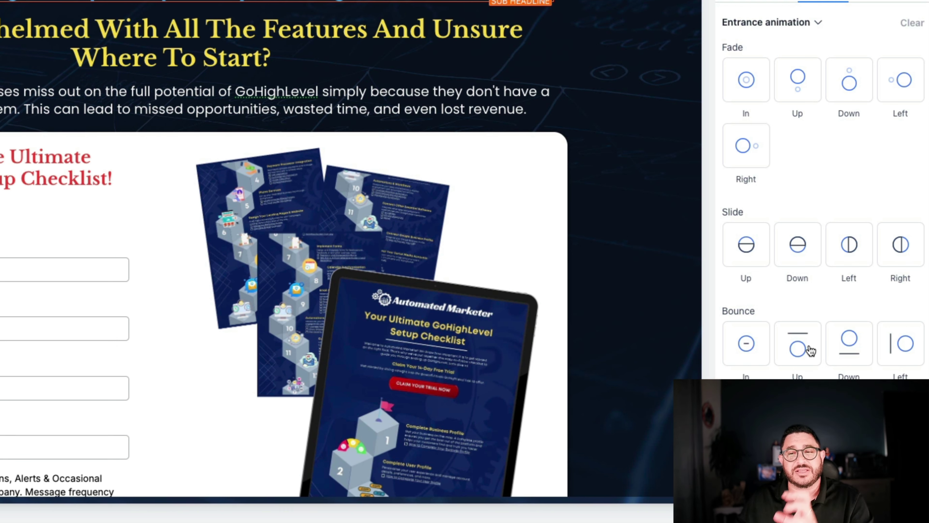
{"action": "scroll", "coordinate": [800, 340], "scroll_direction": "down", "scroll_amount": 7}
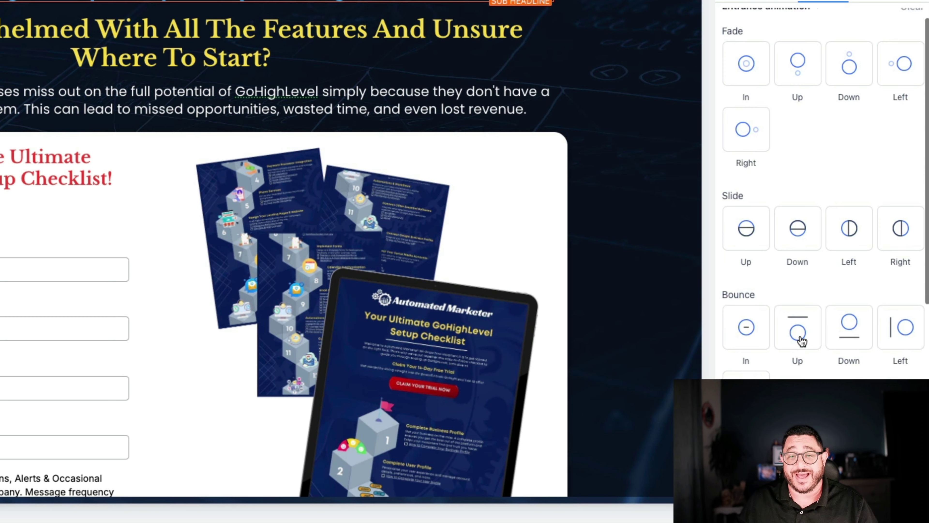
{"action": "scroll", "coordinate": [803, 295], "scroll_direction": "down", "scroll_amount": 5}
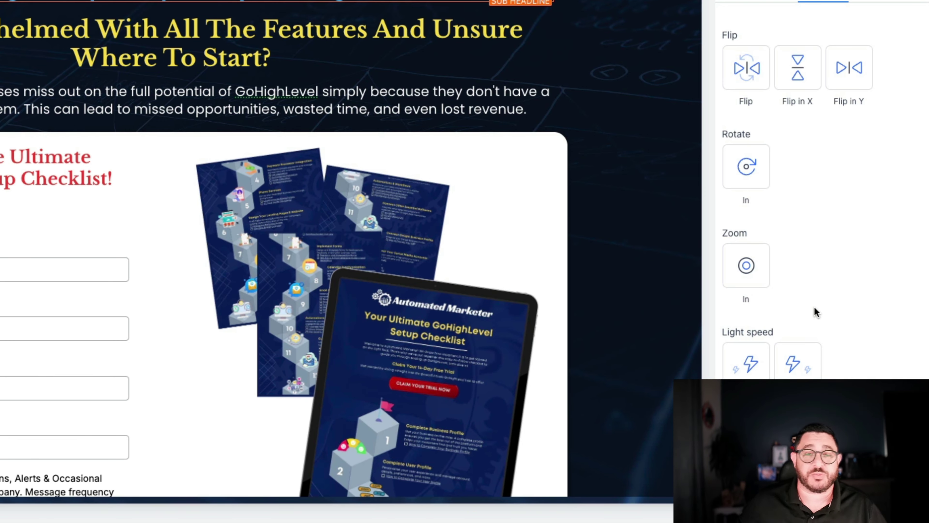
{"action": "scroll", "coordinate": [815, 306], "scroll_direction": "up", "scroll_amount": 12}
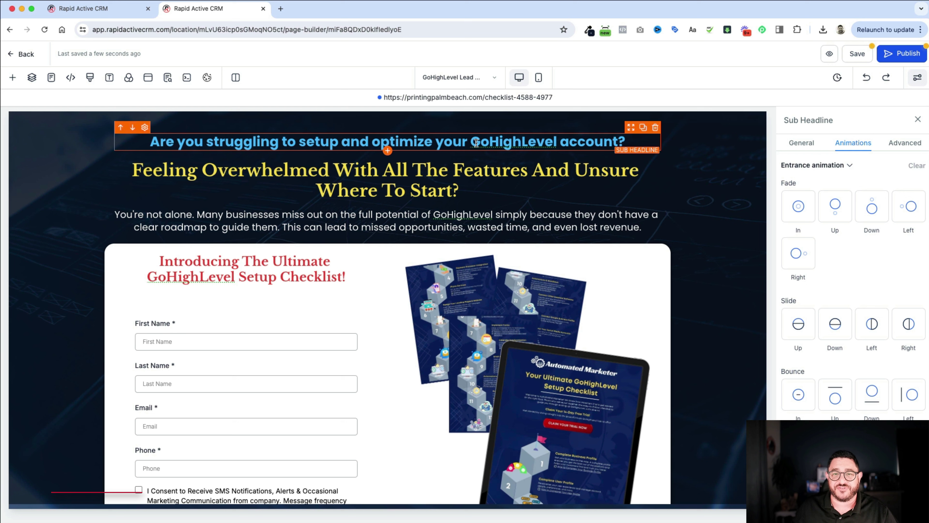
Step: Give the main headline a Fade Right entrance after trying Fade Down, Up and Left
{"action": "left_click", "coordinate": [456, 177]}
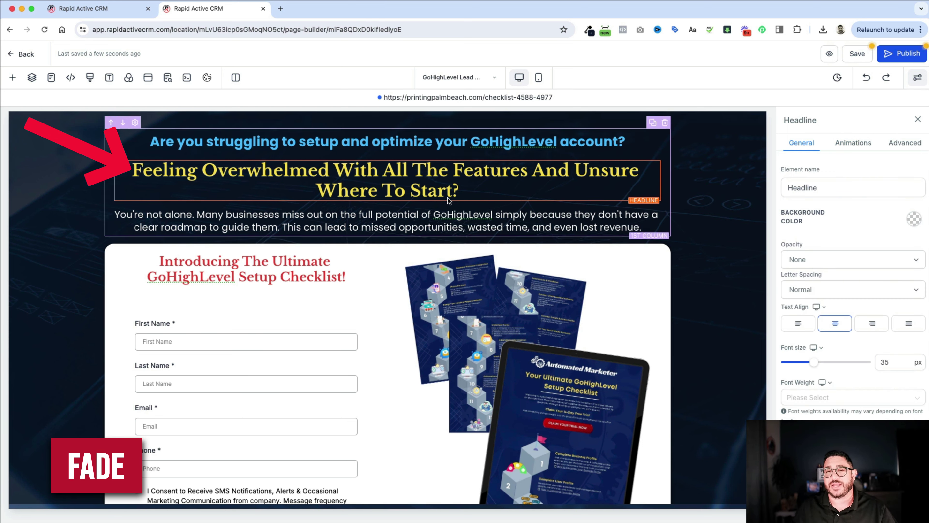
{"action": "left_click", "coordinate": [864, 148]}
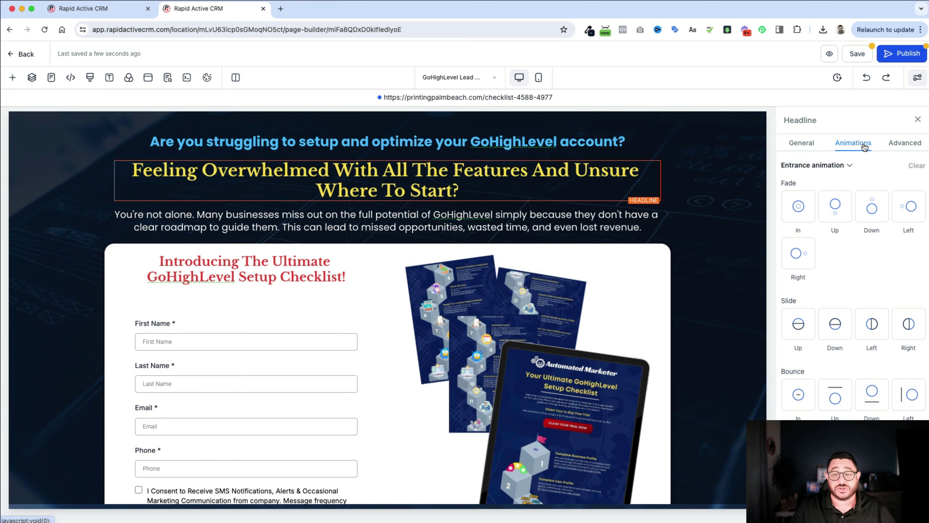
{"action": "left_click", "coordinate": [867, 205]}
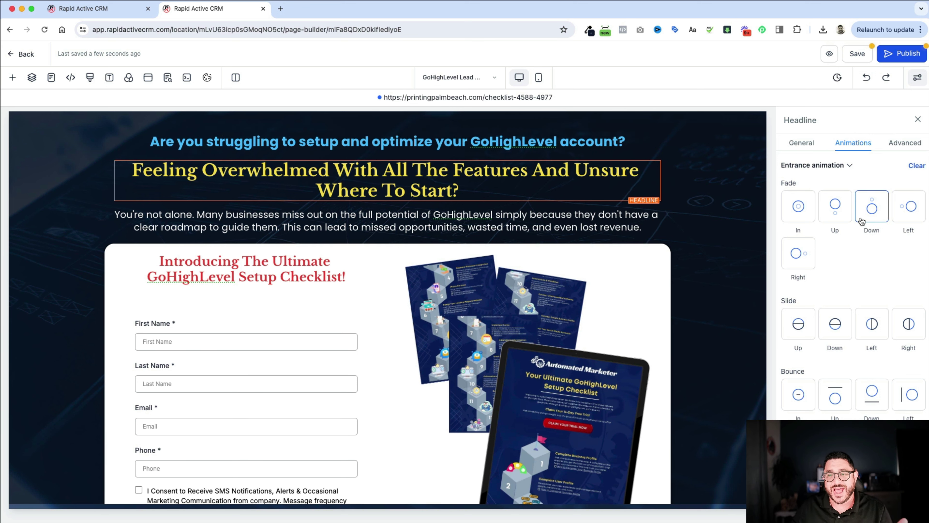
{"action": "left_click", "coordinate": [827, 216]}
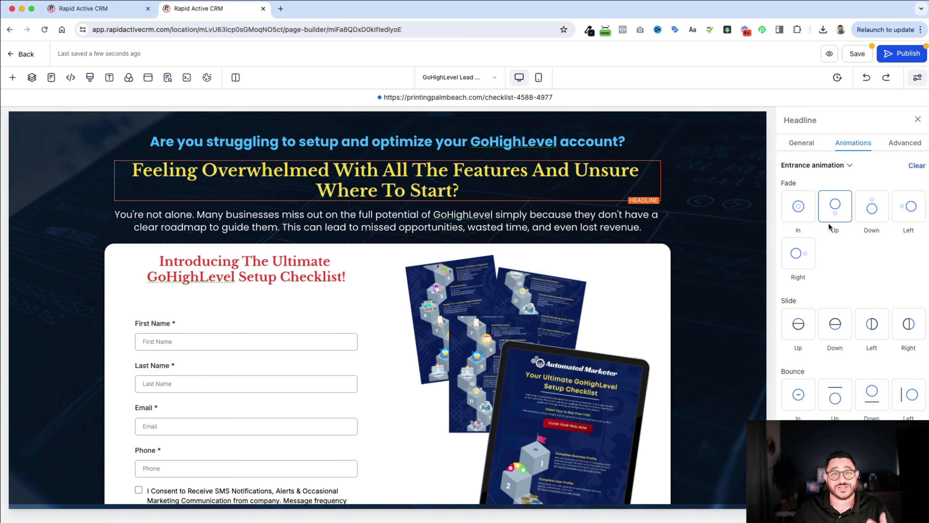
{"action": "left_click", "coordinate": [904, 209]}
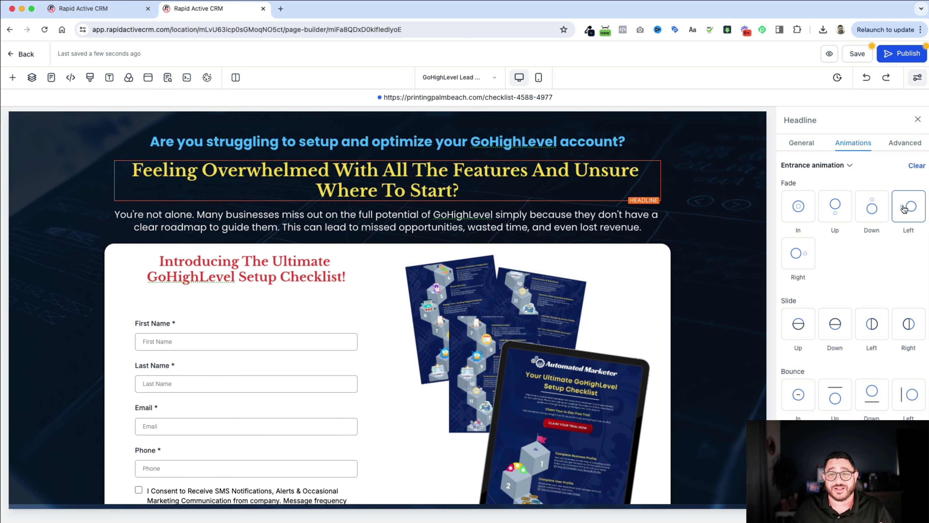
{"action": "left_click", "coordinate": [798, 253]}
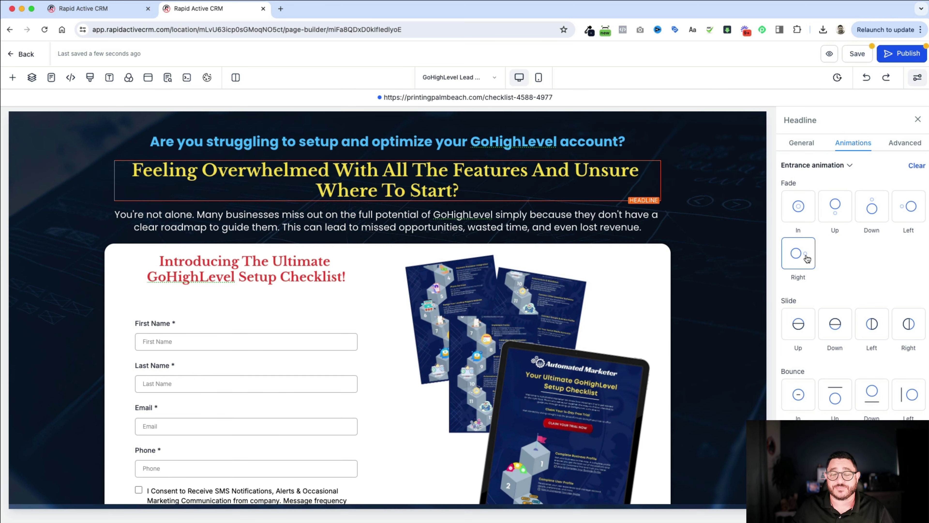
Step: Try Fade Left on the sub headline question, then keep the main headline on Fade Right
{"action": "left_click", "coordinate": [476, 144]}
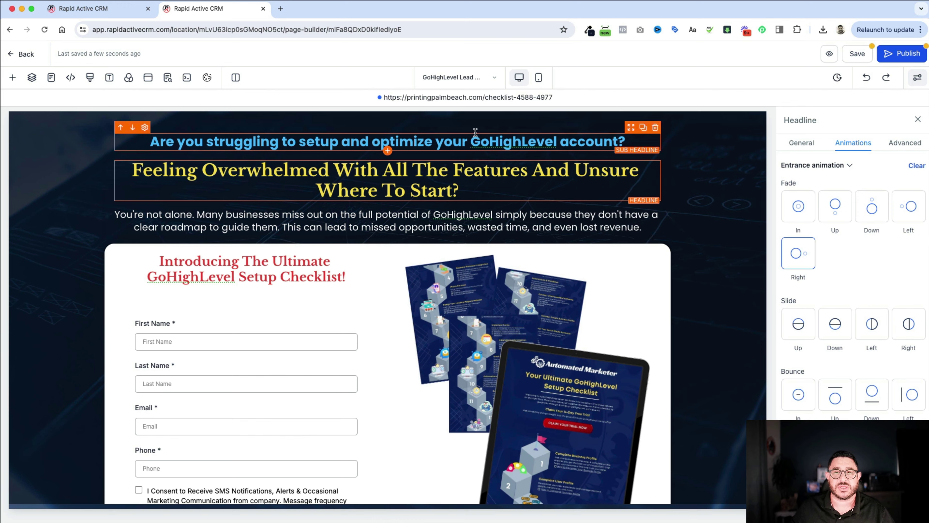
{"action": "left_click", "coordinate": [866, 146]}
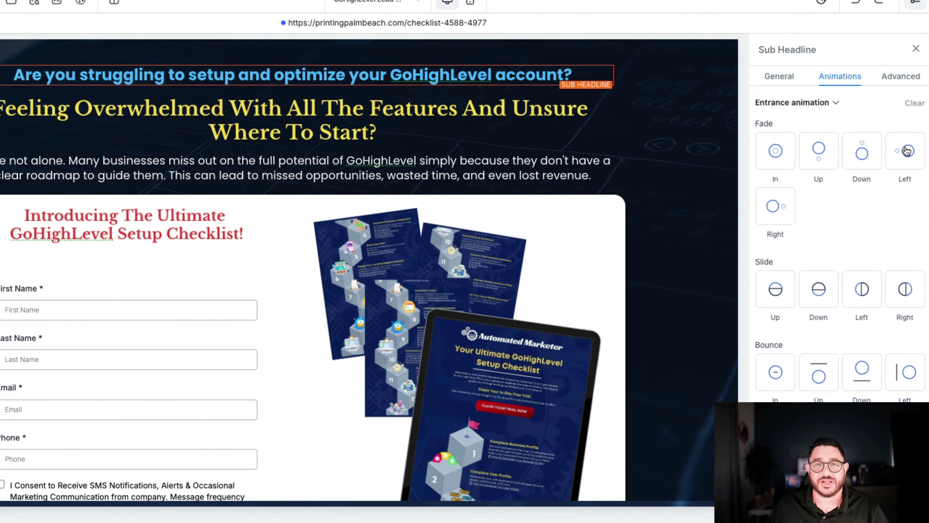
{"action": "left_click", "coordinate": [909, 206]}
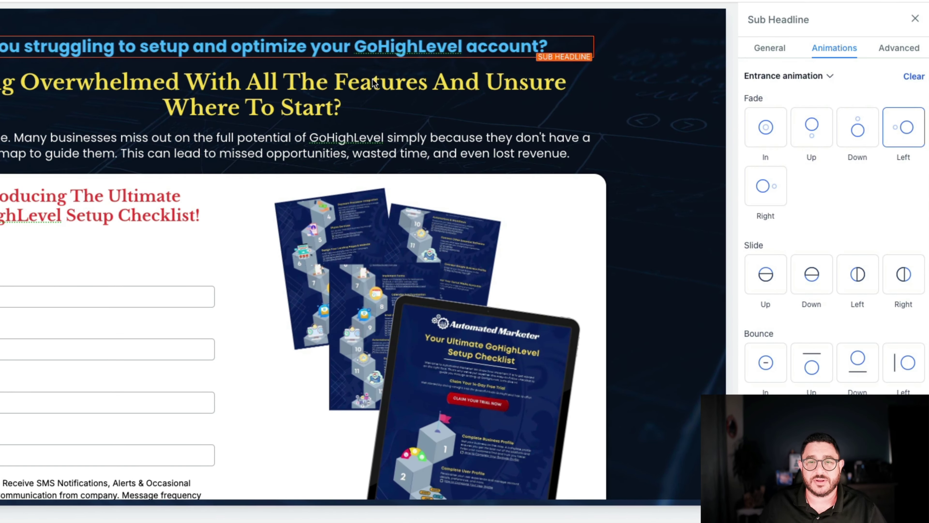
{"action": "left_click", "coordinate": [342, 82]}
{"action": "left_click", "coordinate": [844, 52]}
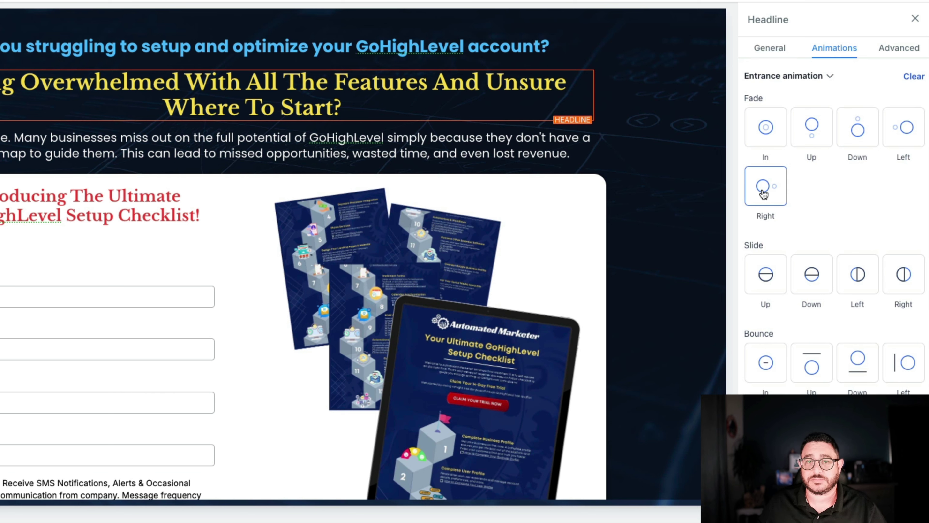
{"action": "left_click", "coordinate": [907, 130]}
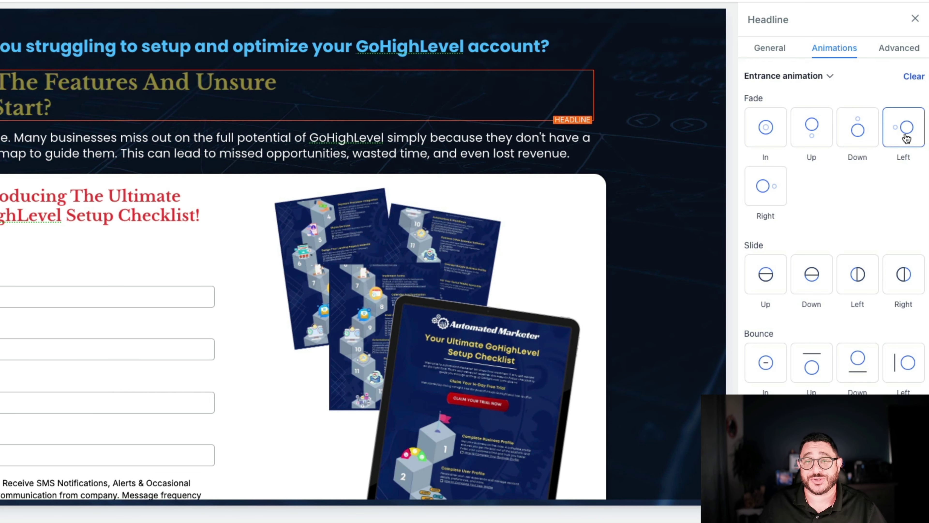
{"action": "left_click", "coordinate": [767, 201]}
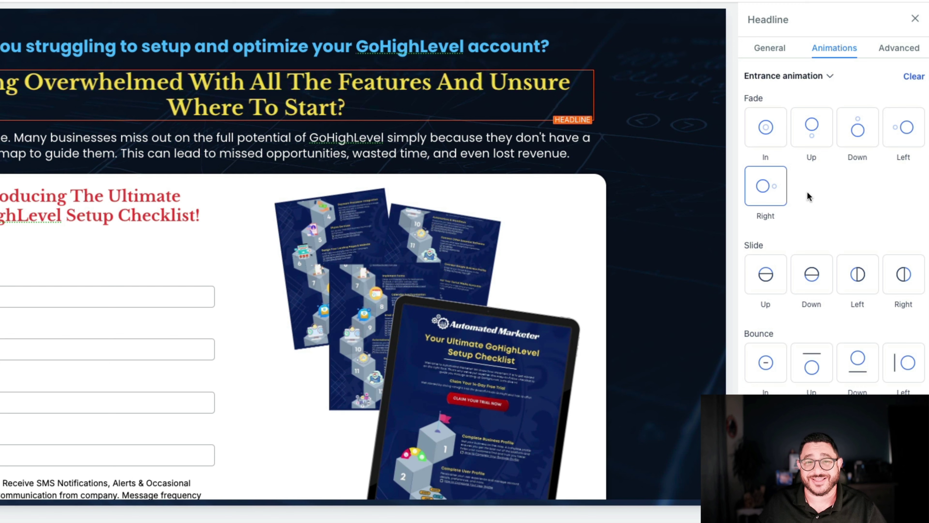
Step: Give the paragraph below the main headline a Fade Down entrance
{"action": "left_click", "coordinate": [397, 140]}
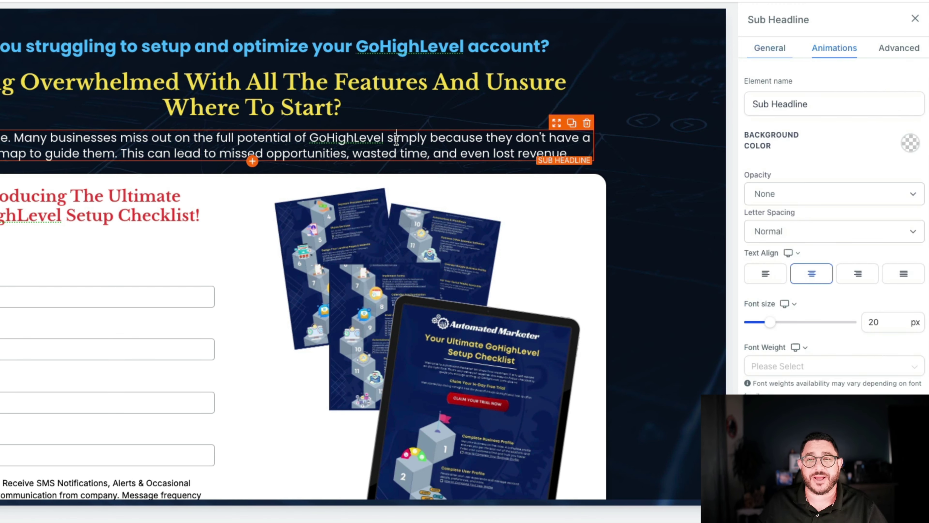
{"action": "left_click", "coordinate": [825, 56]}
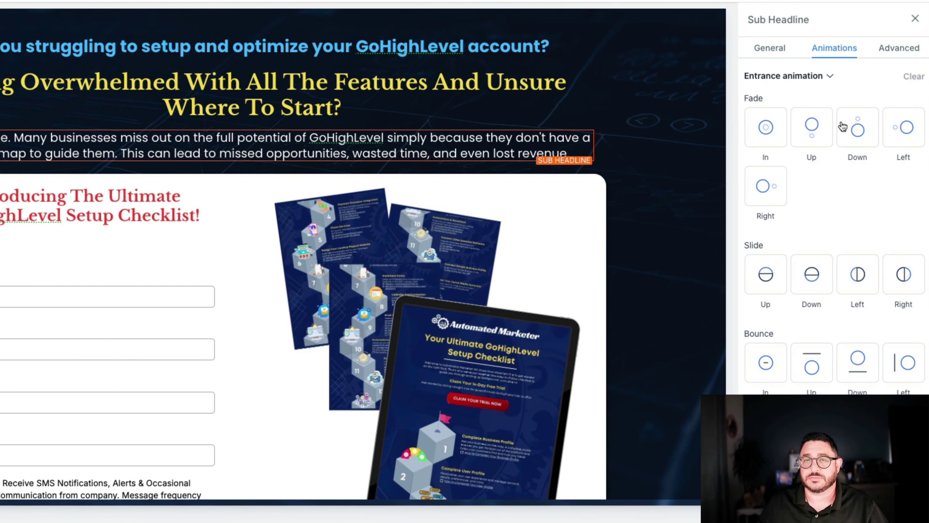
{"action": "left_click", "coordinate": [857, 130]}
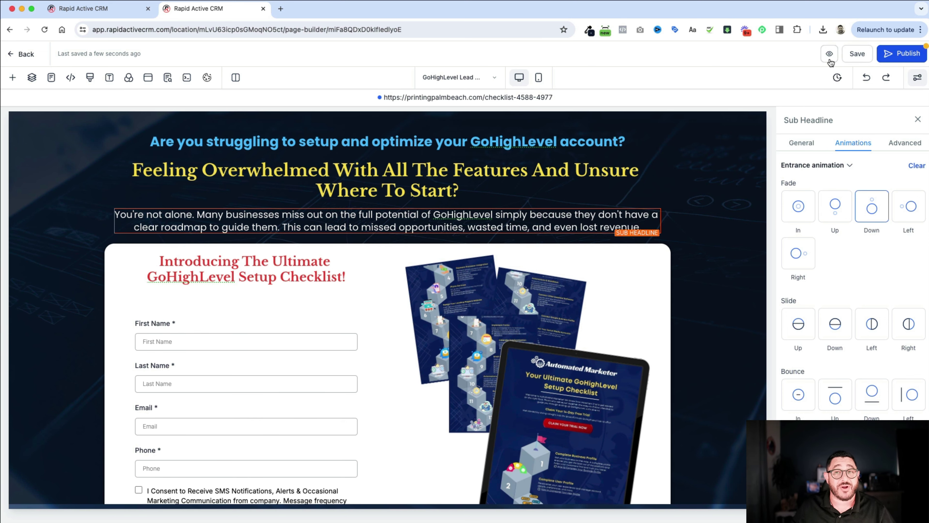
Step: Preview the landing page in a new Checklist tab to watch the headings animate in
{"action": "left_click", "coordinate": [829, 54]}
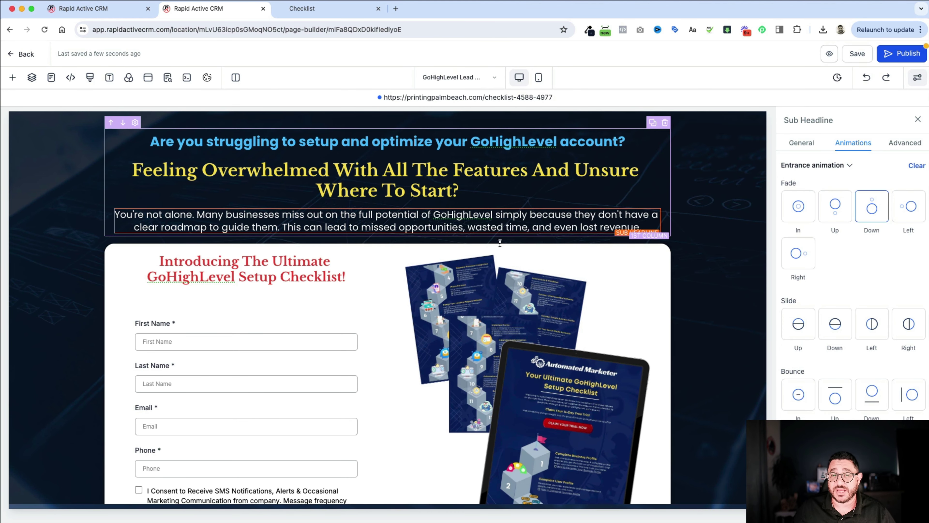
Step: Try Slide Down, Up, Left and Right entrances on the checklist mockup image
{"action": "left_click", "coordinate": [537, 384]}
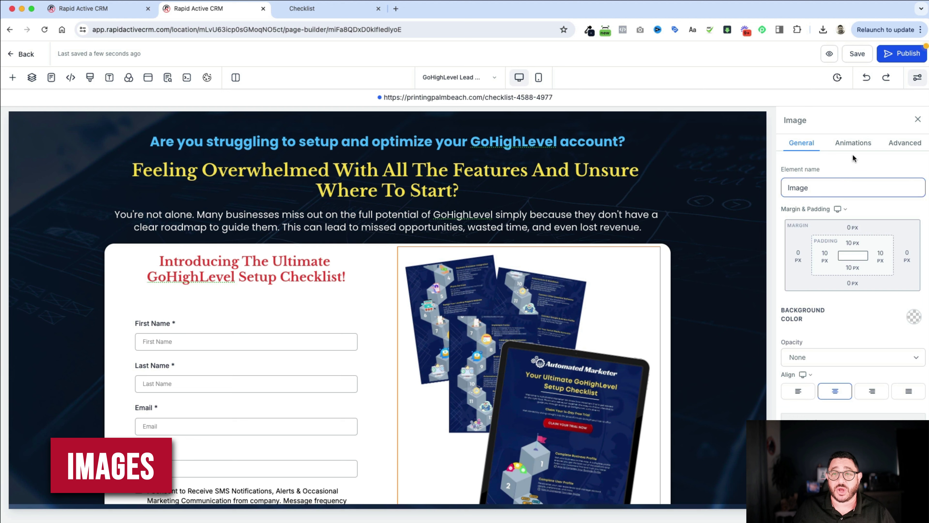
{"action": "left_click", "coordinate": [853, 142]}
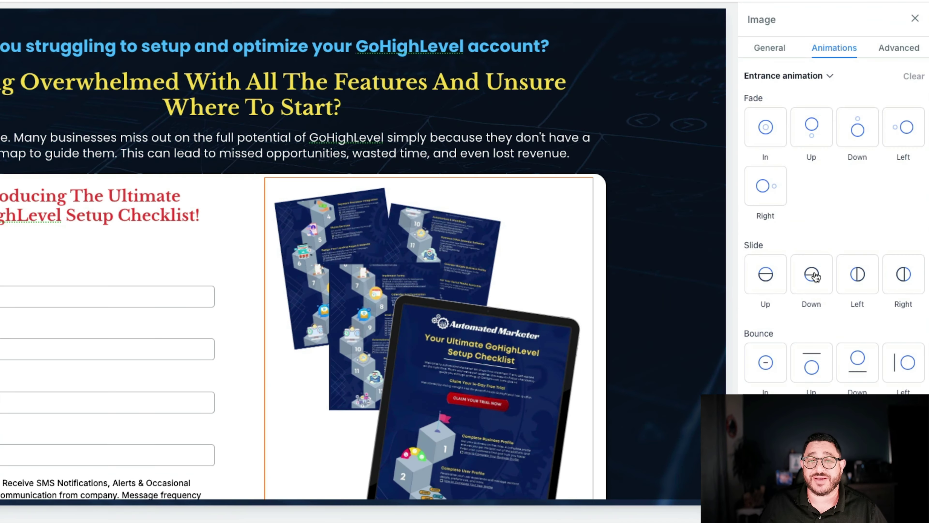
{"action": "left_click", "coordinate": [837, 324]}
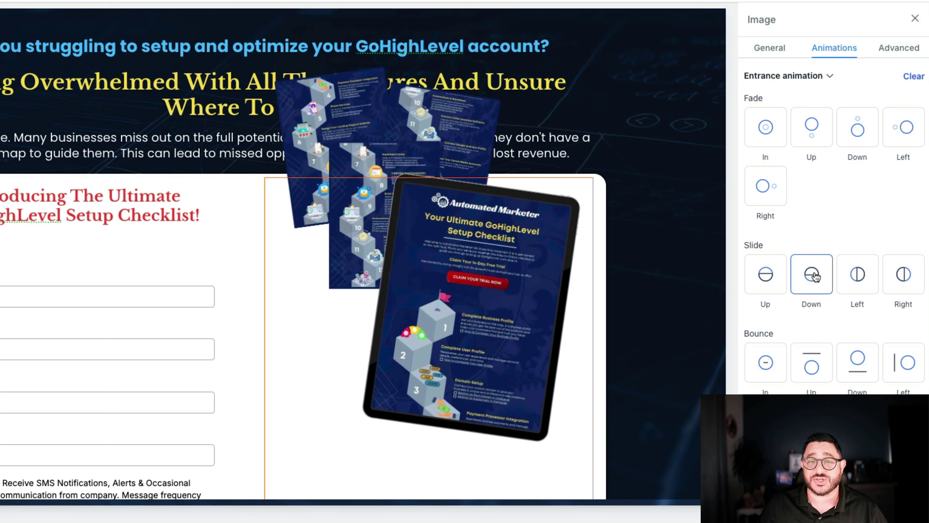
{"action": "left_click", "coordinate": [769, 278]}
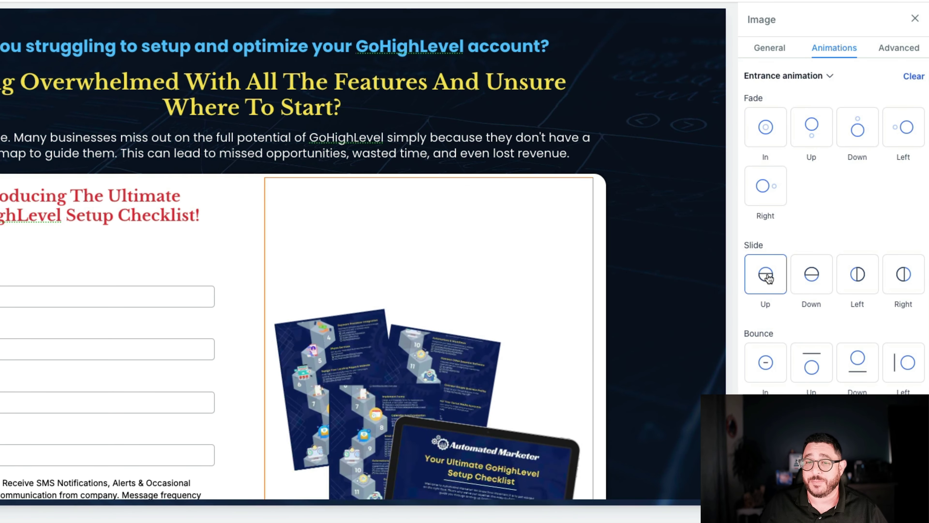
{"action": "left_click", "coordinate": [850, 278]}
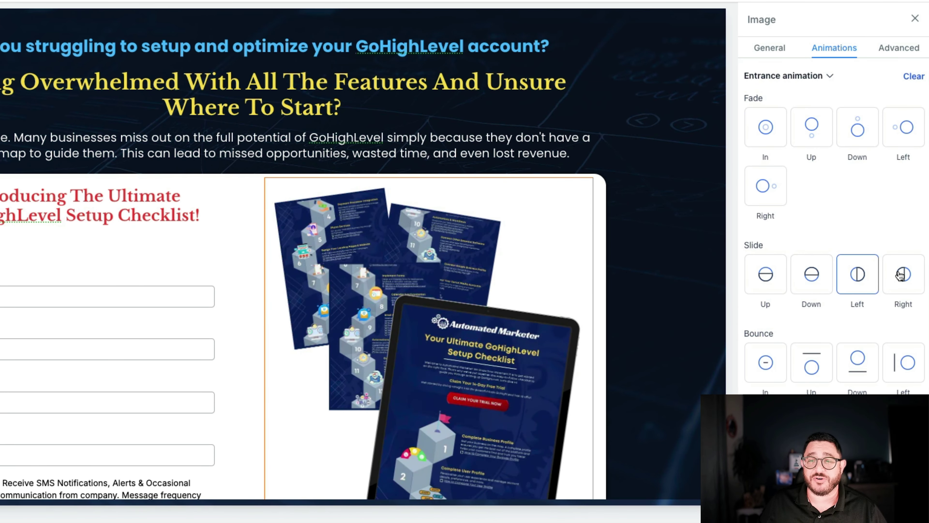
{"action": "left_click", "coordinate": [886, 278]}
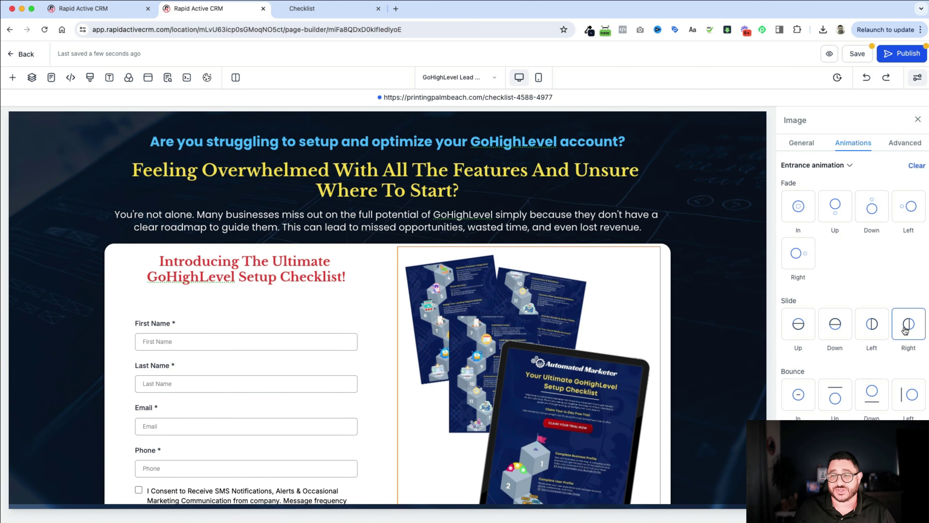
Step: Try the Bounce In, Up, Down, Left and Right entrances on the image
{"action": "scroll", "coordinate": [905, 330], "scroll_direction": "down", "scroll_amount": 3}
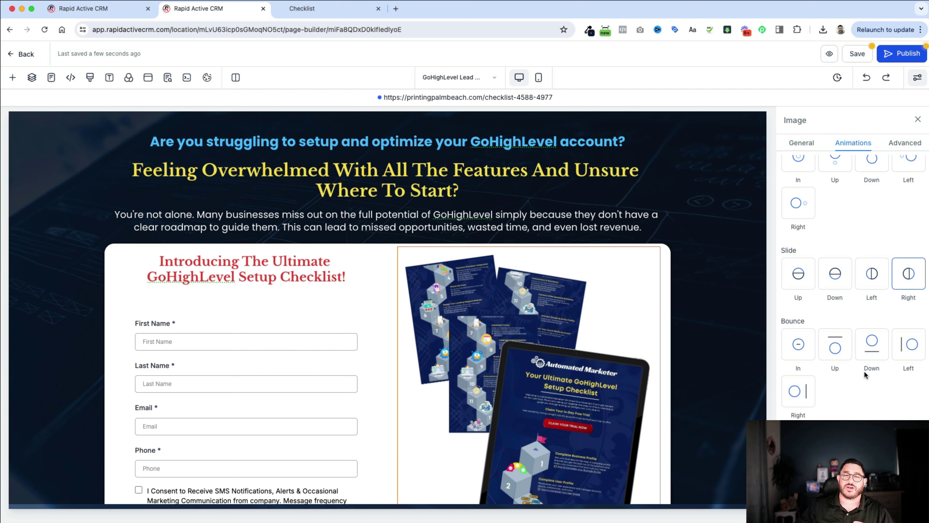
{"action": "scroll", "coordinate": [864, 370], "scroll_direction": "down", "scroll_amount": 2}
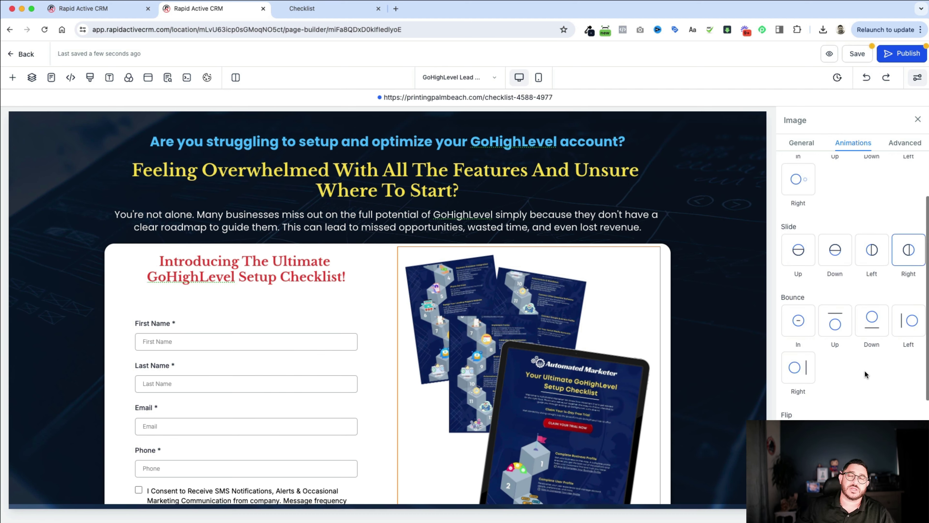
{"action": "left_click", "coordinate": [798, 322]}
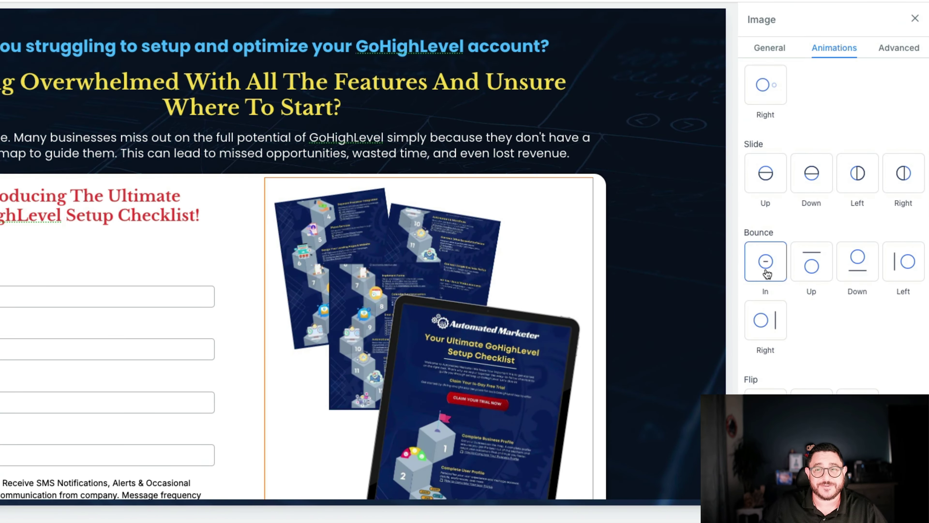
{"action": "left_click", "coordinate": [813, 264]}
{"action": "scroll", "coordinate": [824, 260], "scroll_direction": "down", "scroll_amount": 2}
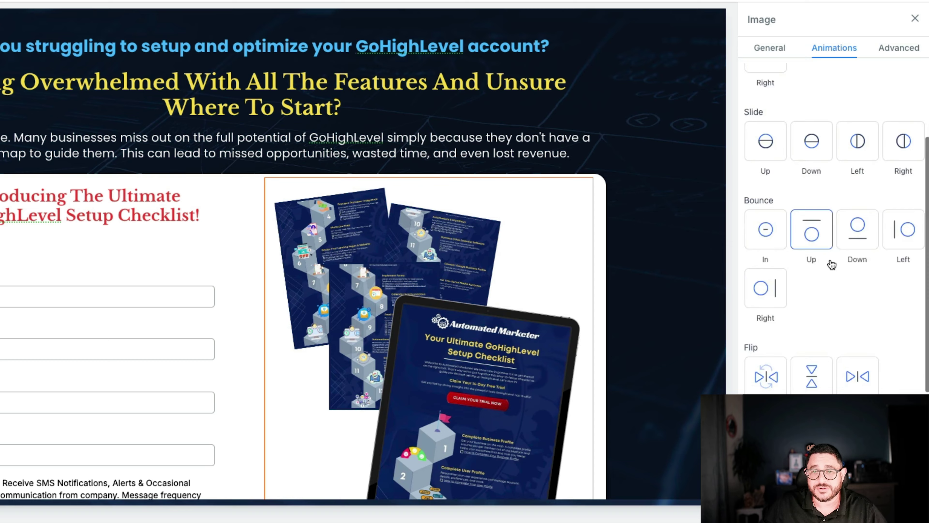
{"action": "scroll", "coordinate": [585, 252], "scroll_direction": "down", "scroll_amount": 3}
{"action": "left_click", "coordinate": [865, 249]}
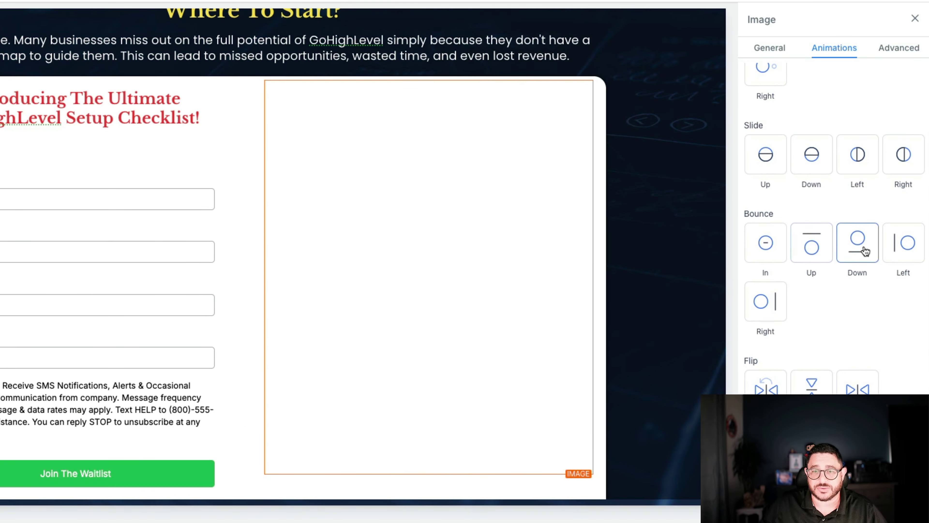
{"action": "left_click", "coordinate": [903, 245]}
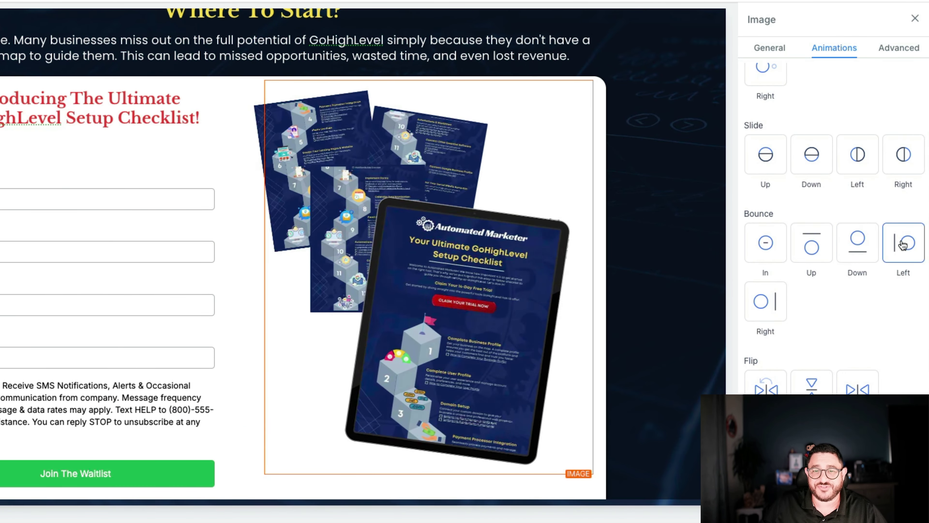
{"action": "left_click", "coordinate": [777, 298]}
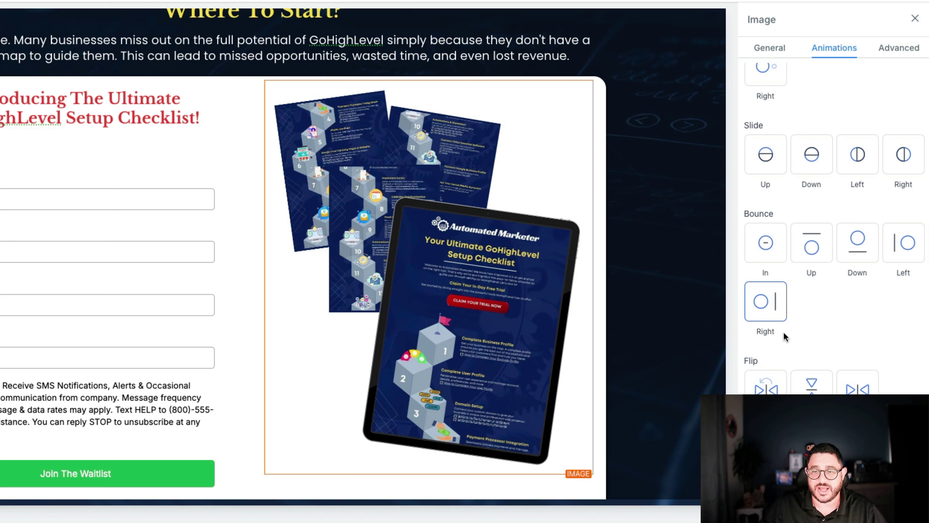
Step: Try Flip, Flip in X and Flip in Y, then set the image to Rotate In
{"action": "left_click", "coordinate": [767, 388]}
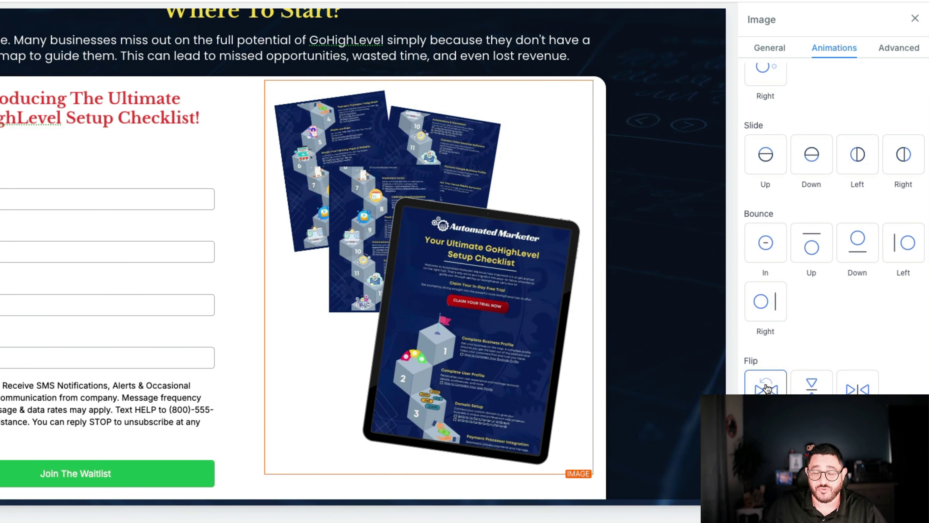
{"action": "left_click", "coordinate": [817, 393]}
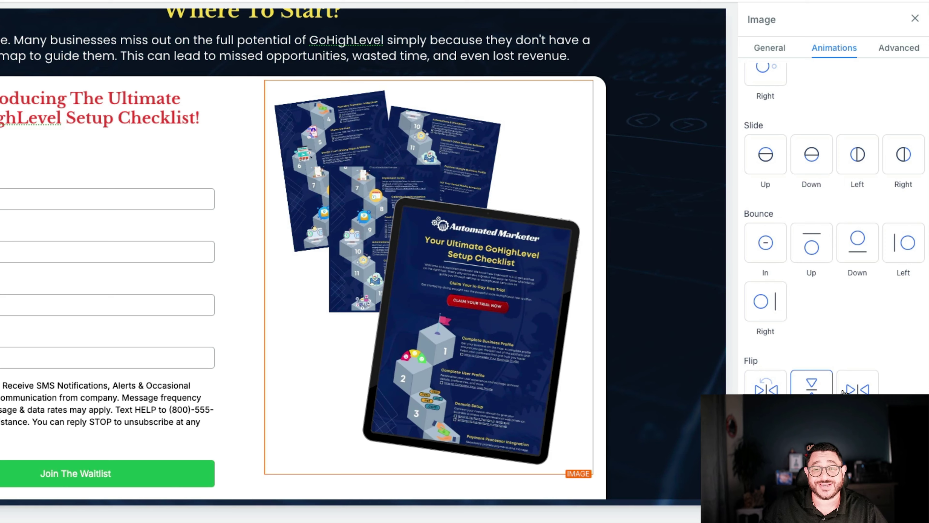
{"action": "left_click", "coordinate": [844, 392]}
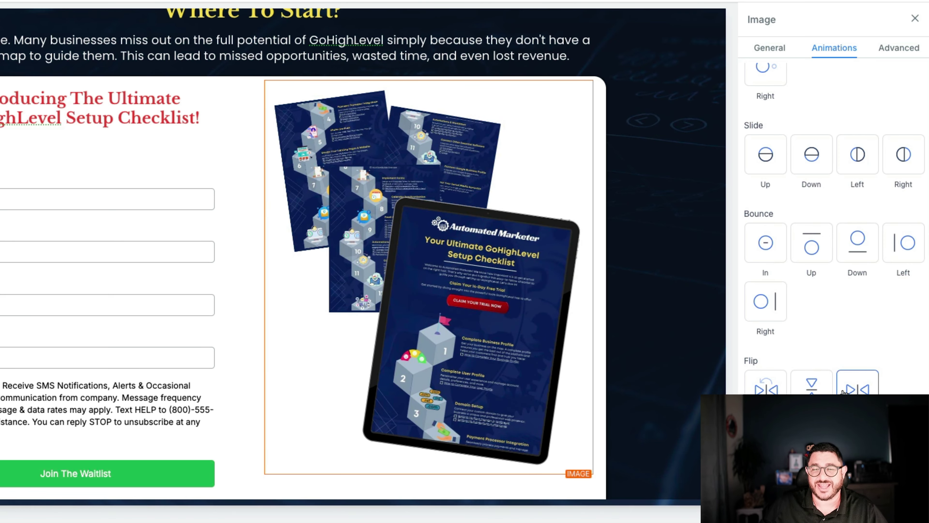
{"action": "scroll", "coordinate": [843, 392], "scroll_direction": "down", "scroll_amount": 3}
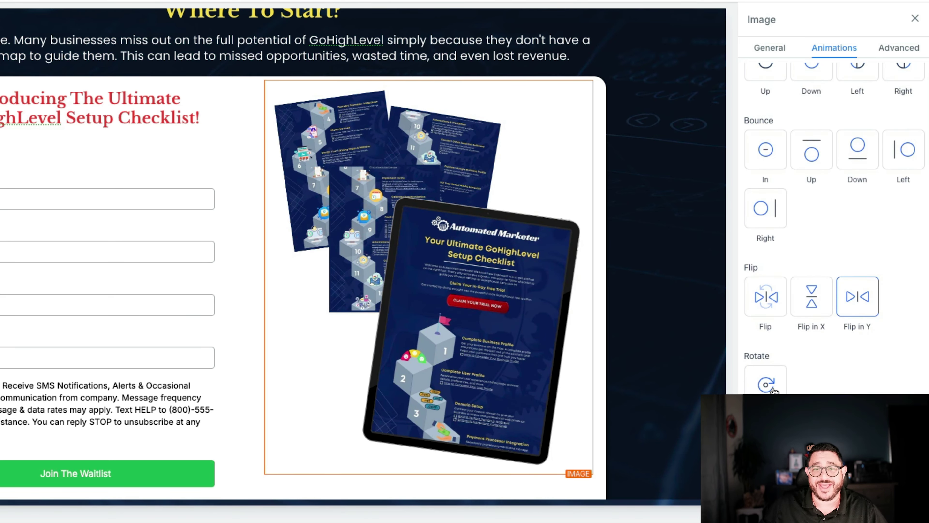
{"action": "left_click", "coordinate": [775, 390]}
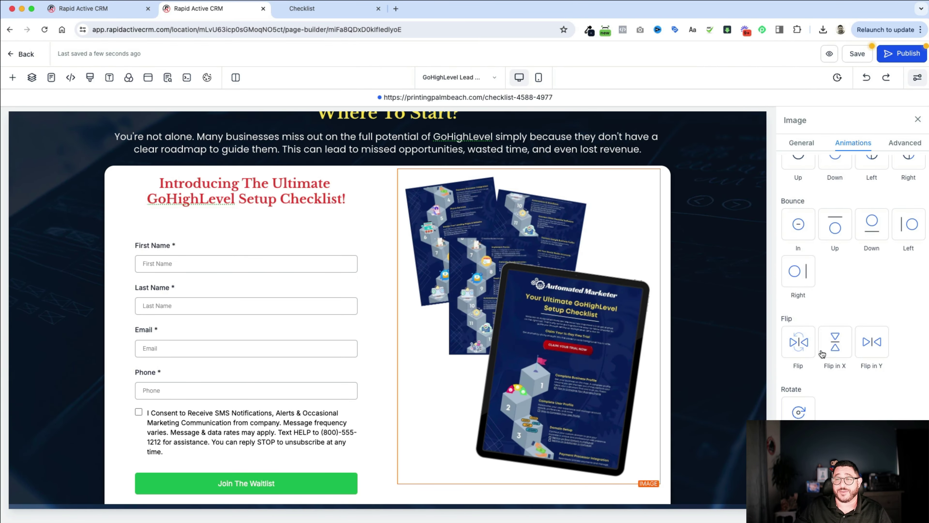
Step: Switch the image to the basic Flip entrance and give the red checklist headline Bounce Up
{"action": "left_click", "coordinate": [800, 346]}
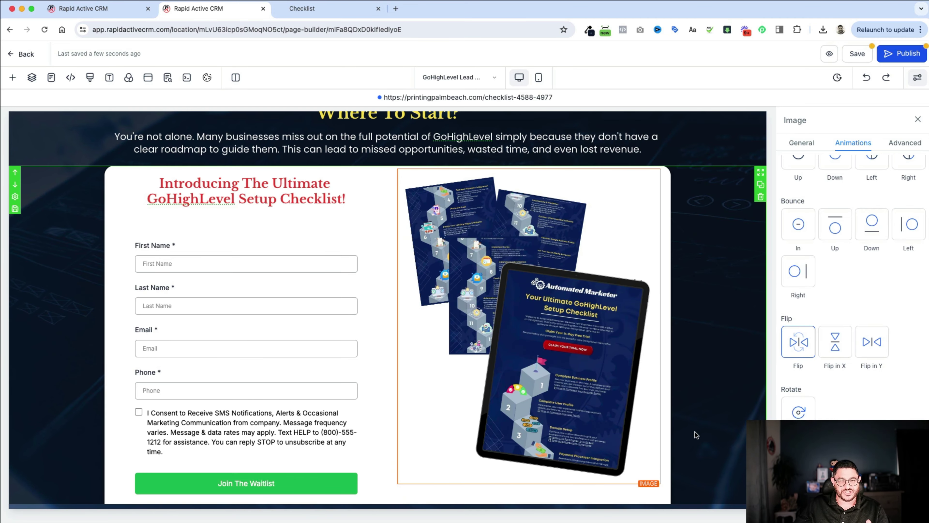
{"action": "left_click", "coordinate": [315, 198]}
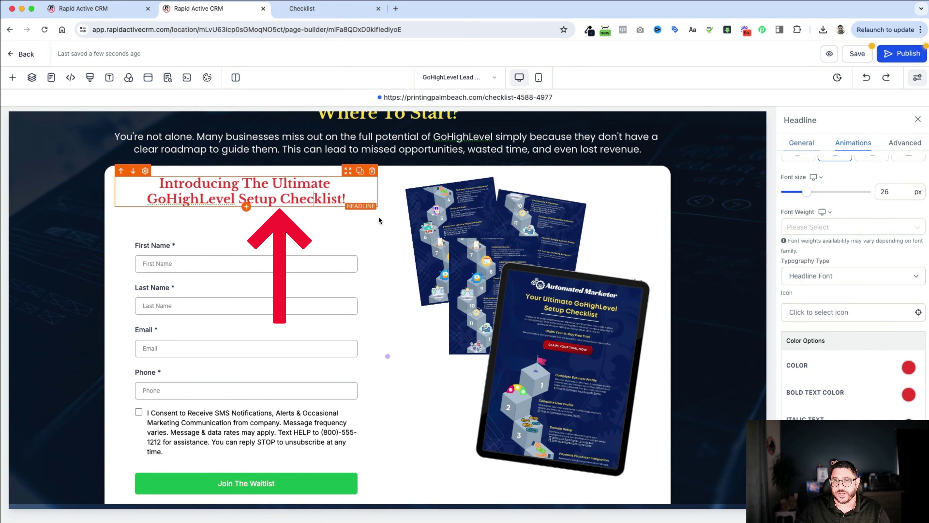
{"action": "left_click", "coordinate": [853, 142]}
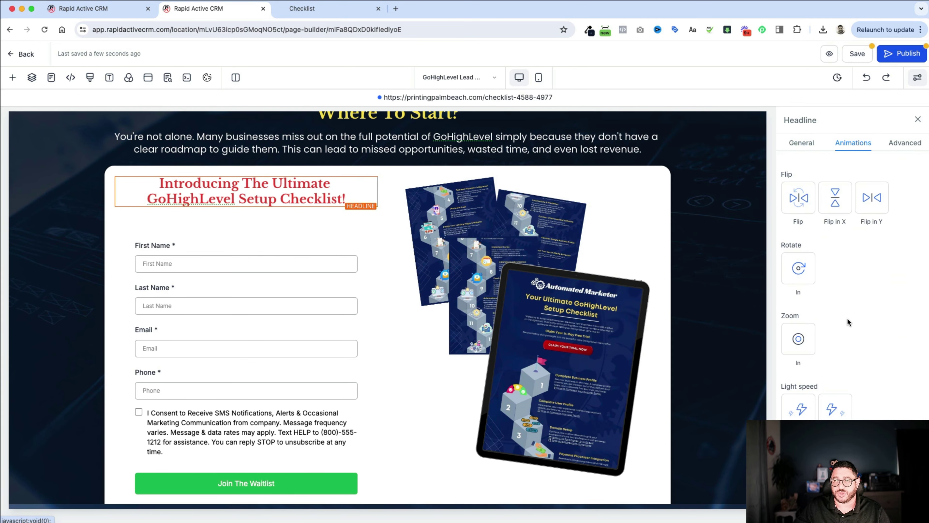
{"action": "scroll", "coordinate": [849, 321], "scroll_direction": "up", "scroll_amount": 2}
{"action": "scroll", "coordinate": [848, 320], "scroll_direction": "up", "scroll_amount": 4}
{"action": "left_click", "coordinate": [835, 295]}
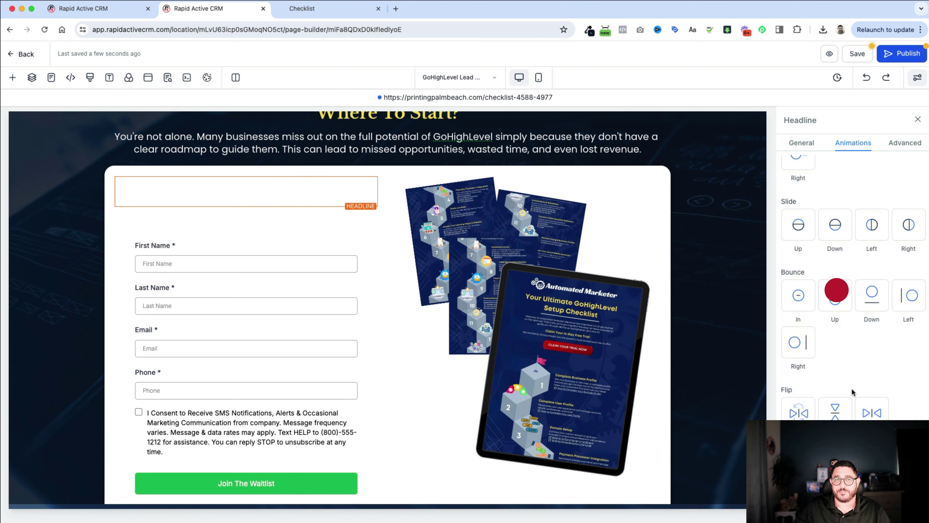
{"action": "scroll", "coordinate": [556, 398], "scroll_direction": "down", "scroll_amount": 8}
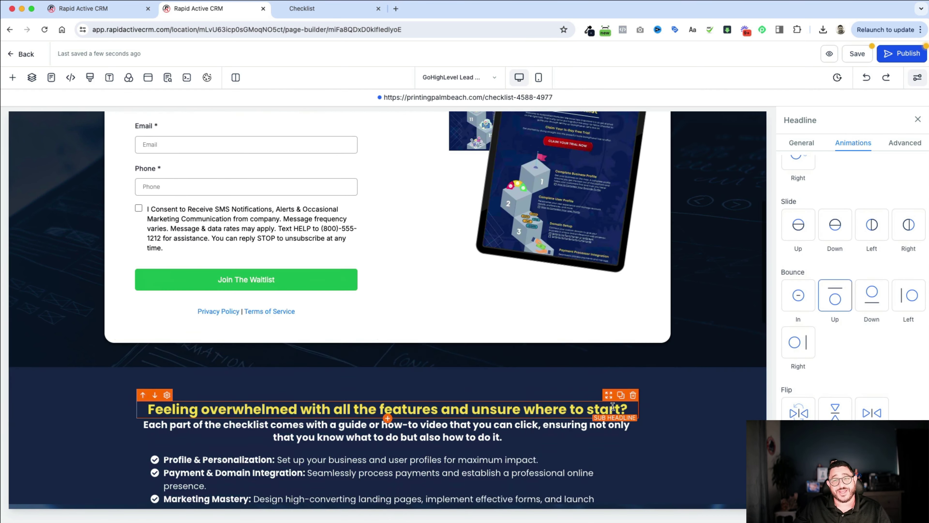
Step: Give the yellow 'feeling overwhelmed' question headline the second Light Speed entrance
{"action": "left_click", "coordinate": [483, 344]}
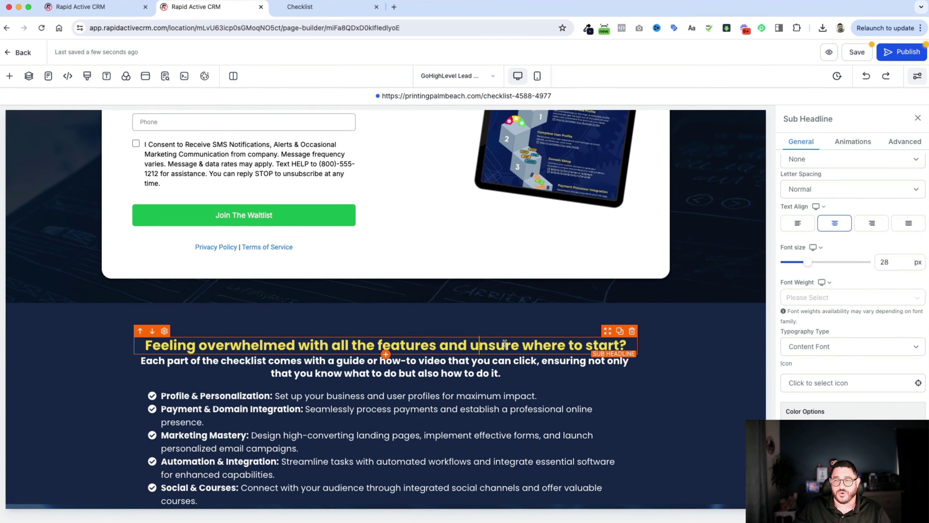
{"action": "left_click", "coordinate": [853, 142]}
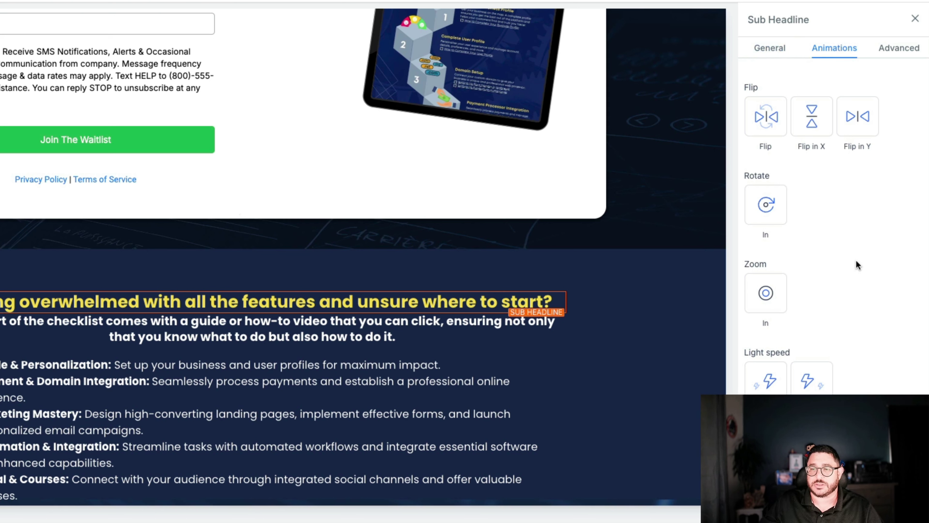
{"action": "left_click", "coordinate": [769, 383]}
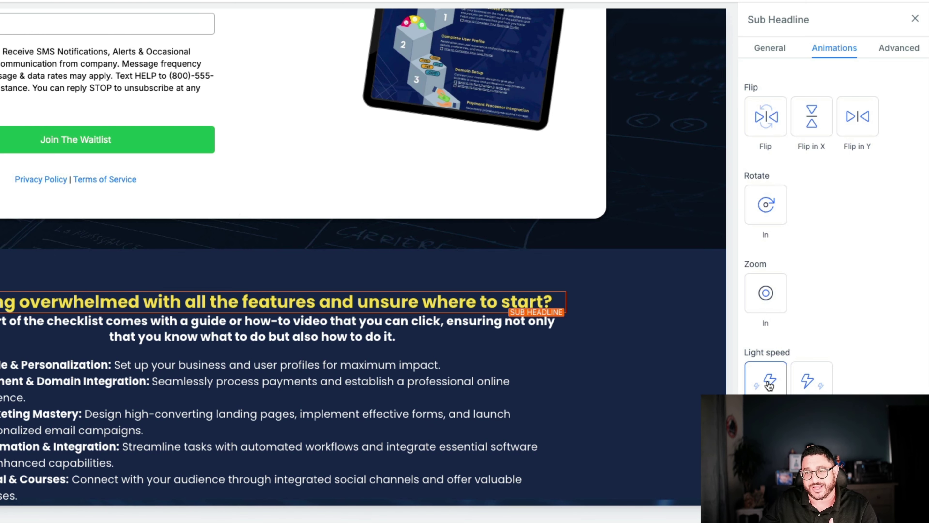
{"action": "left_click", "coordinate": [799, 384]}
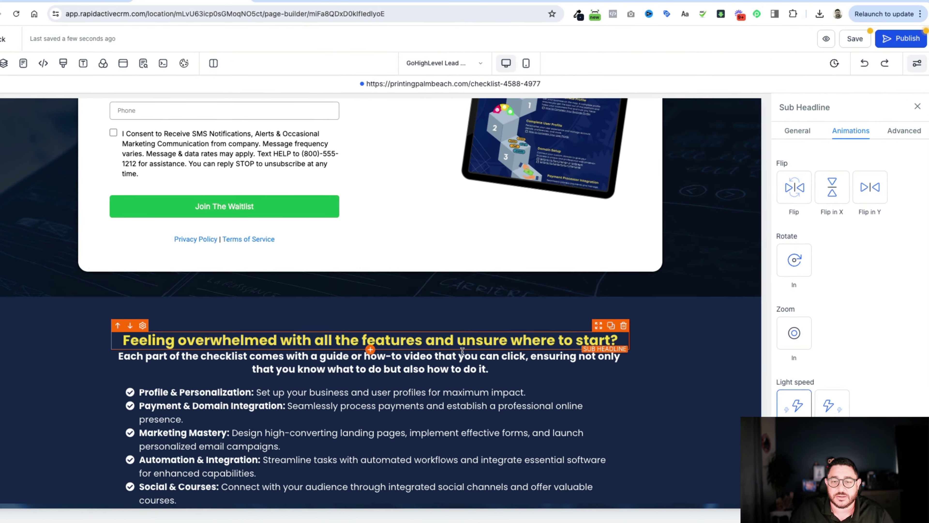
{"action": "left_click", "coordinate": [359, 320]}
{"action": "left_click", "coordinate": [854, 143]}
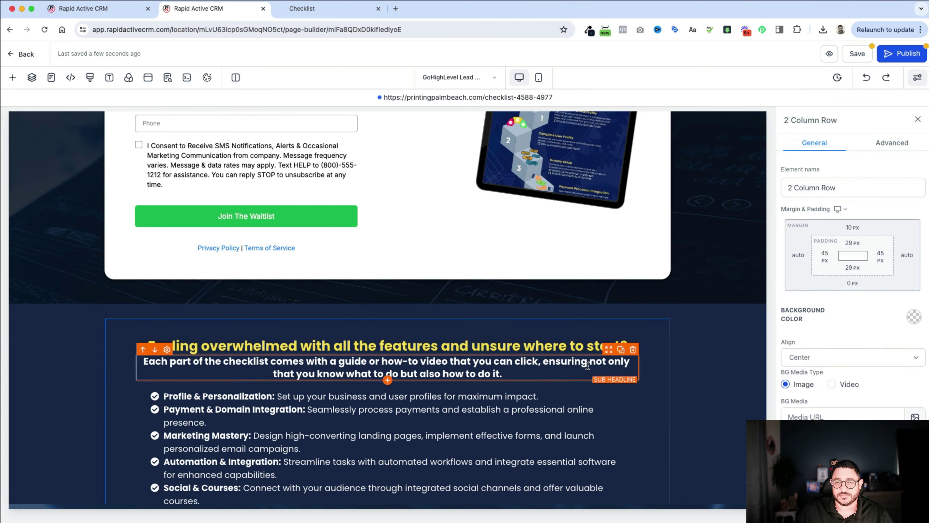
Step: Give the white text under the yellow headline a Slide Down entrance
{"action": "left_click", "coordinate": [464, 375]}
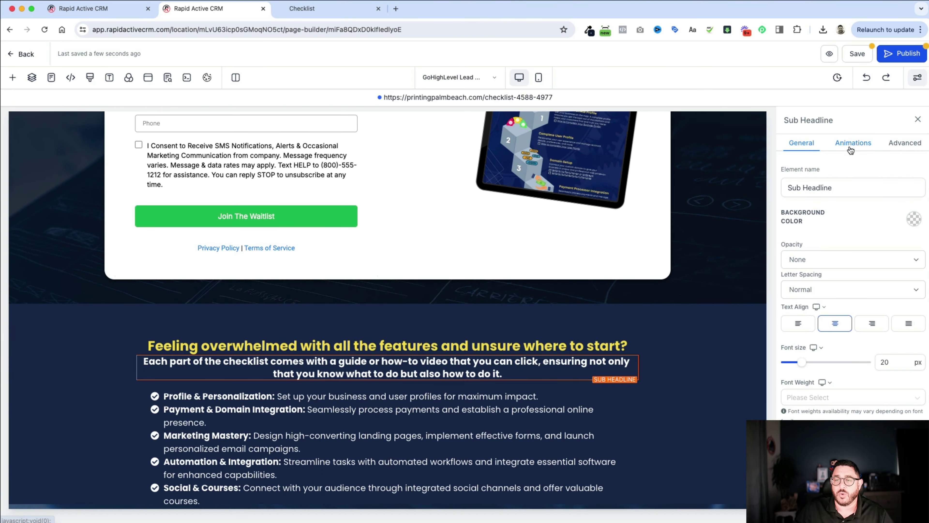
{"action": "scroll", "coordinate": [853, 293], "scroll_direction": "down", "scroll_amount": 5}
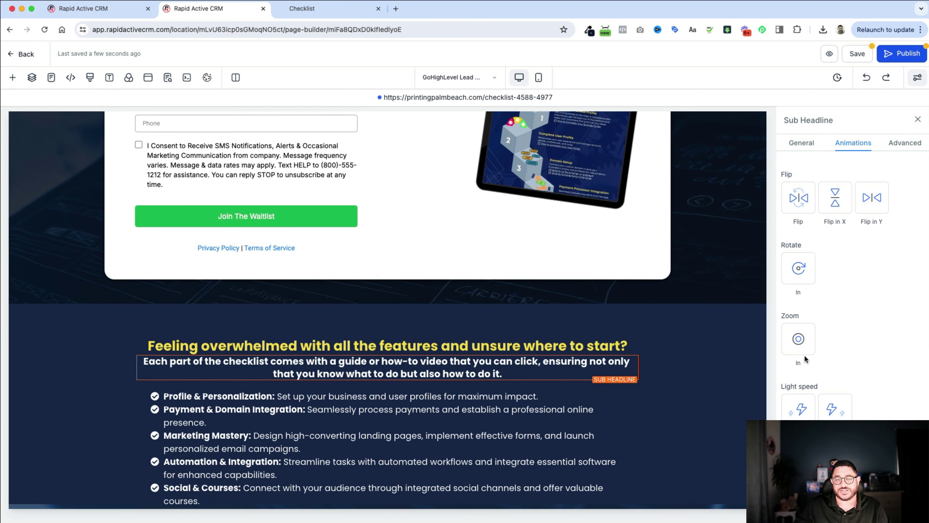
{"action": "scroll", "coordinate": [797, 381], "scroll_direction": "up", "scroll_amount": 1}
{"action": "scroll", "coordinate": [799, 375], "scroll_direction": "down", "scroll_amount": 1}
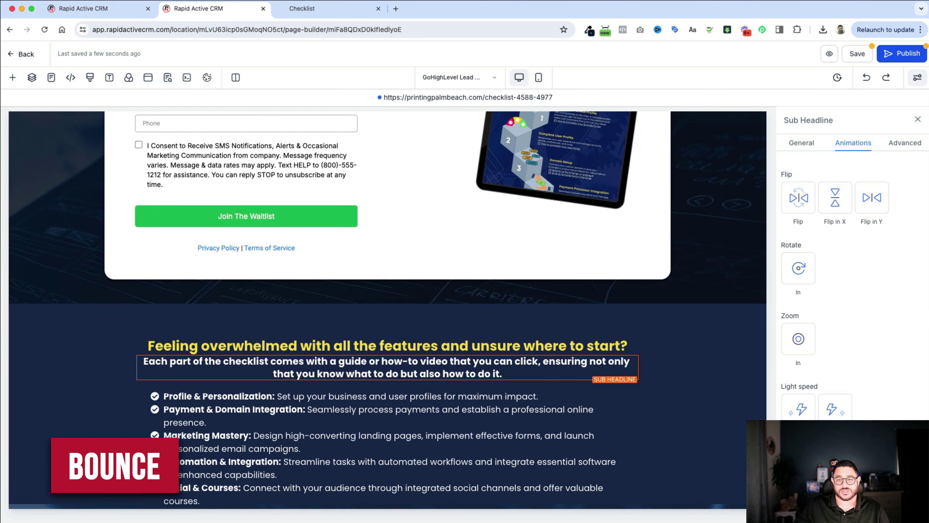
{"action": "scroll", "coordinate": [893, 407], "scroll_direction": "up", "scroll_amount": 5}
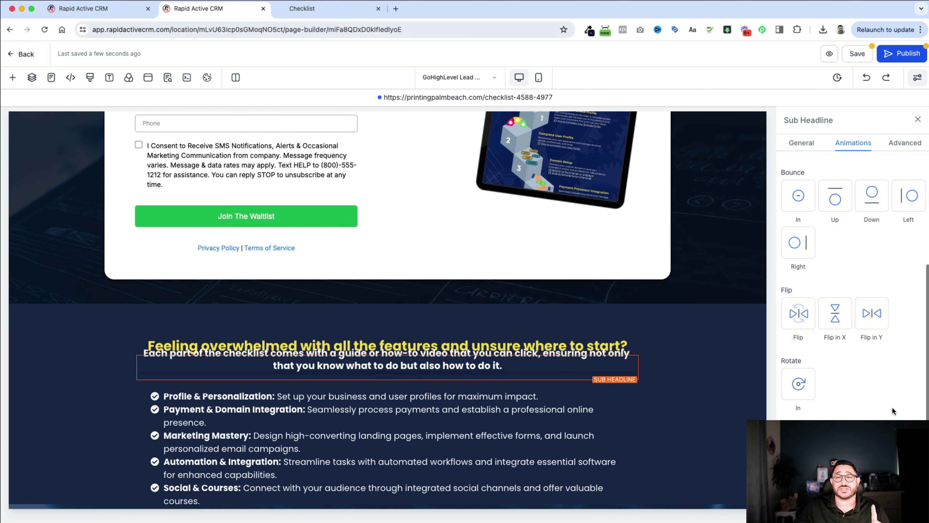
{"action": "scroll", "coordinate": [892, 407], "scroll_direction": "up", "scroll_amount": 3}
{"action": "left_click", "coordinate": [840, 256]}
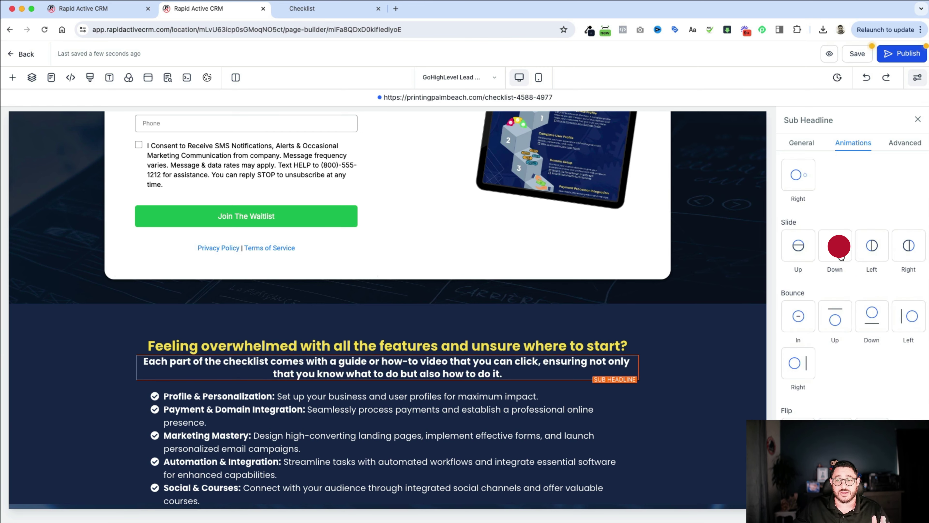
Step: Give the bulleted feature list a Light Speed Right entrance and select the CLAIM button's animations
{"action": "left_click", "coordinate": [556, 449]}
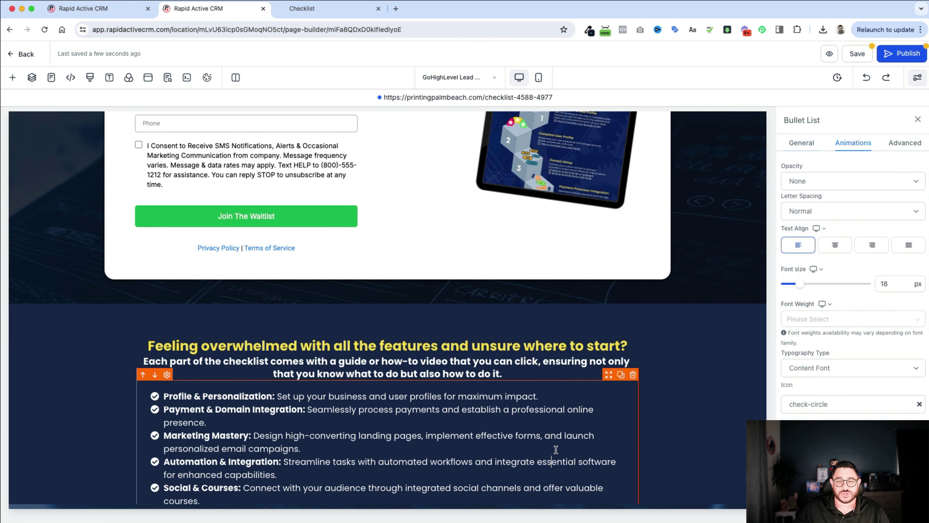
{"action": "scroll", "coordinate": [556, 449], "scroll_direction": "down", "scroll_amount": 4}
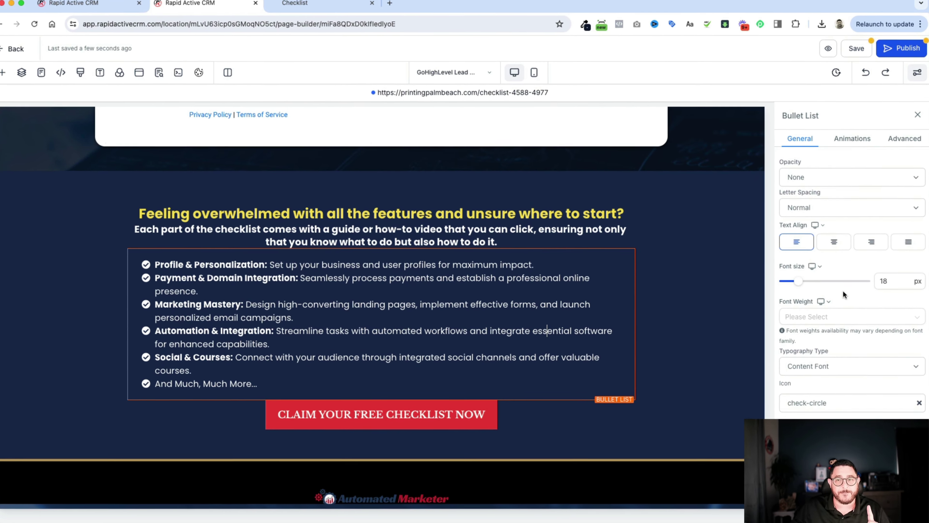
{"action": "left_click", "coordinate": [852, 134]}
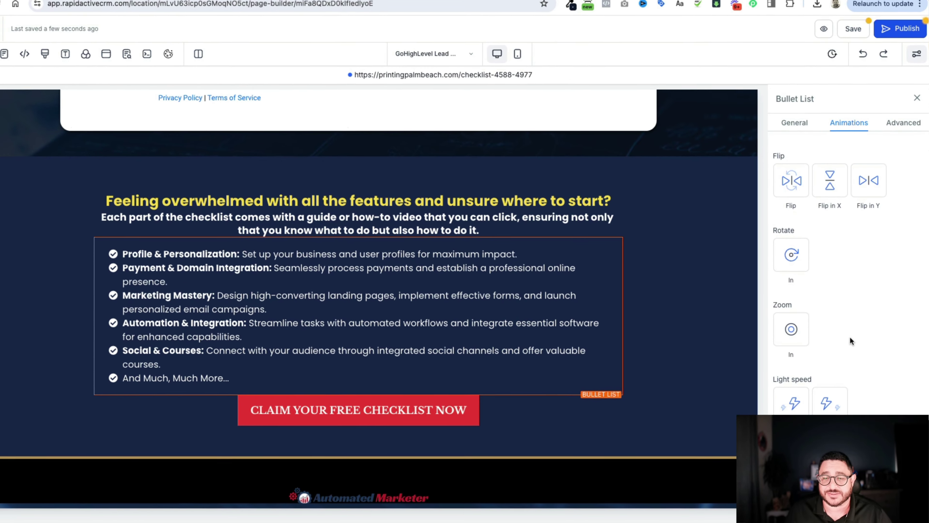
{"action": "left_click", "coordinate": [839, 401]}
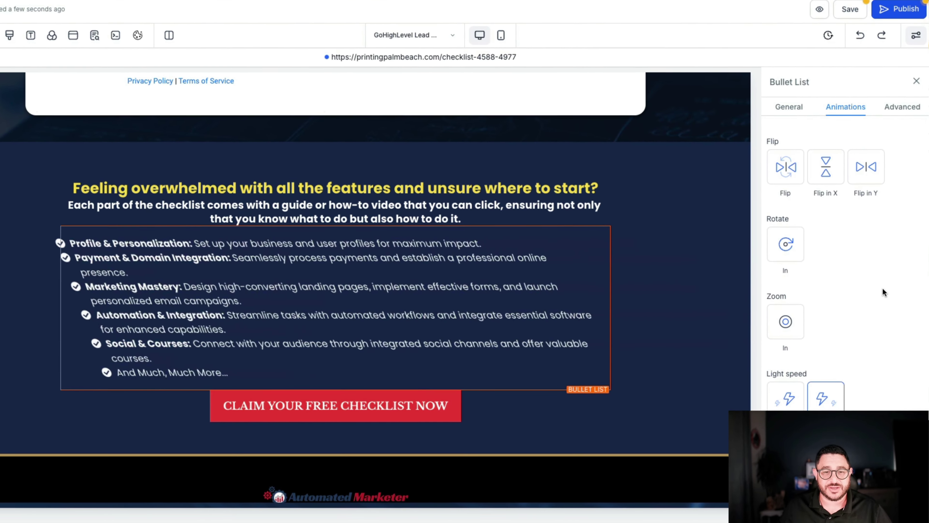
{"action": "left_click", "coordinate": [395, 403]}
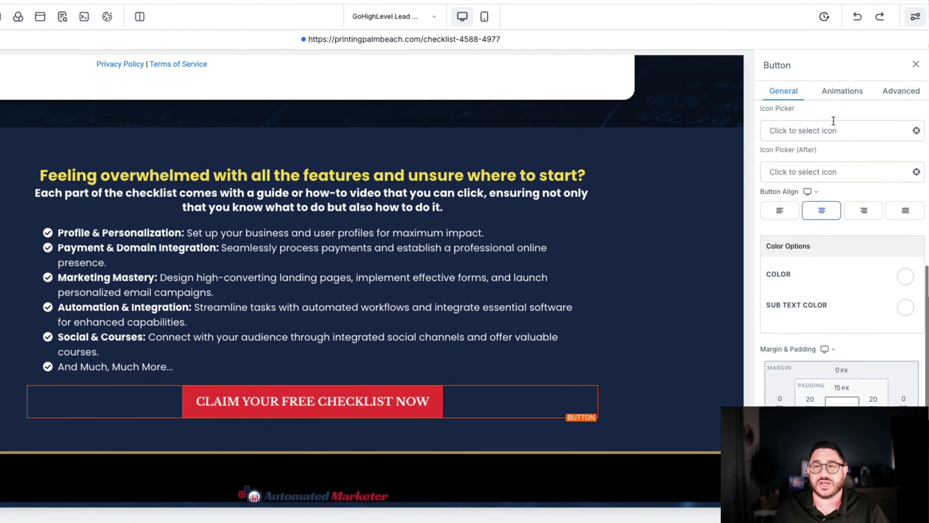
{"action": "left_click", "coordinate": [843, 88]}
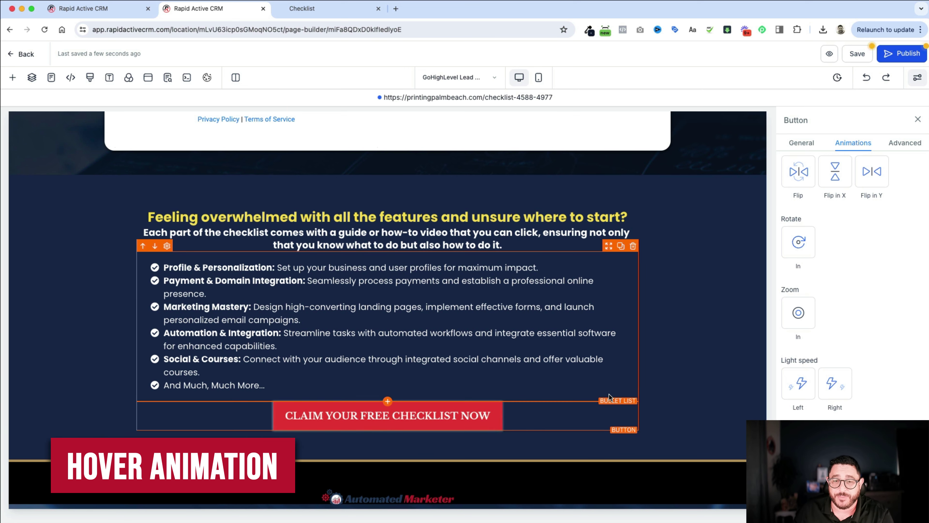
Step: Duplicate the CLAIM button and give the copy a 40 px top margin
{"action": "left_click", "coordinate": [618, 394]}
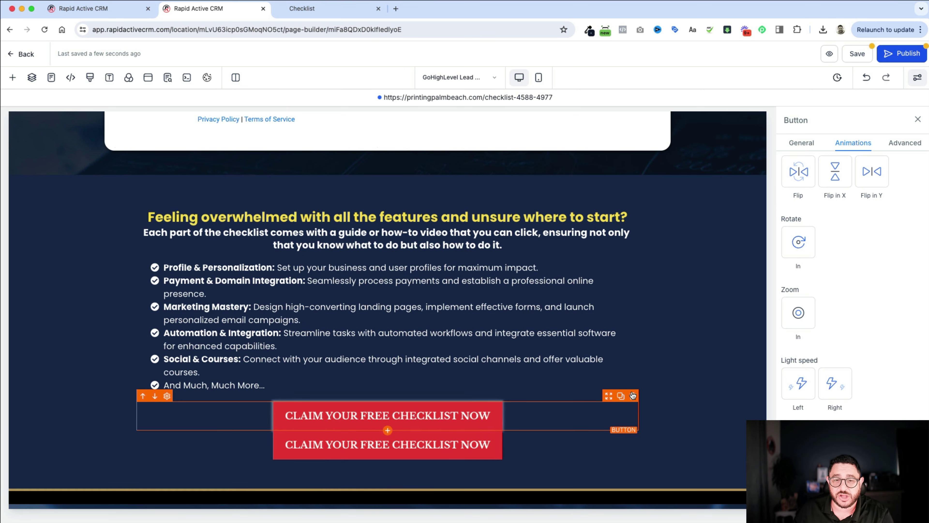
{"action": "left_click", "coordinate": [564, 442]}
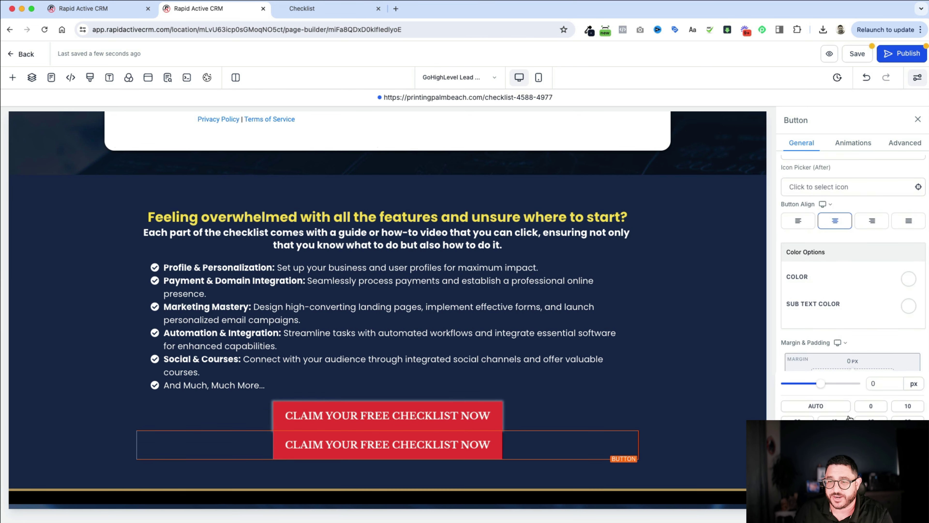
{"action": "left_click", "coordinate": [849, 384]}
{"action": "scroll", "coordinate": [651, 388], "scroll_direction": "down", "scroll_amount": 1}
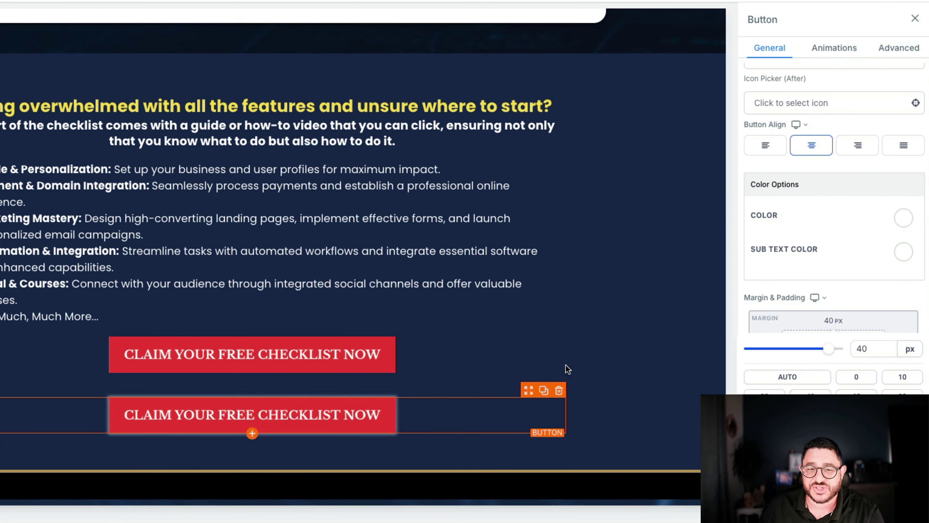
Step: Remove the copy's entrance animation and give it an Elevate hover effect, after trying Wobble
{"action": "left_click", "coordinate": [846, 52]}
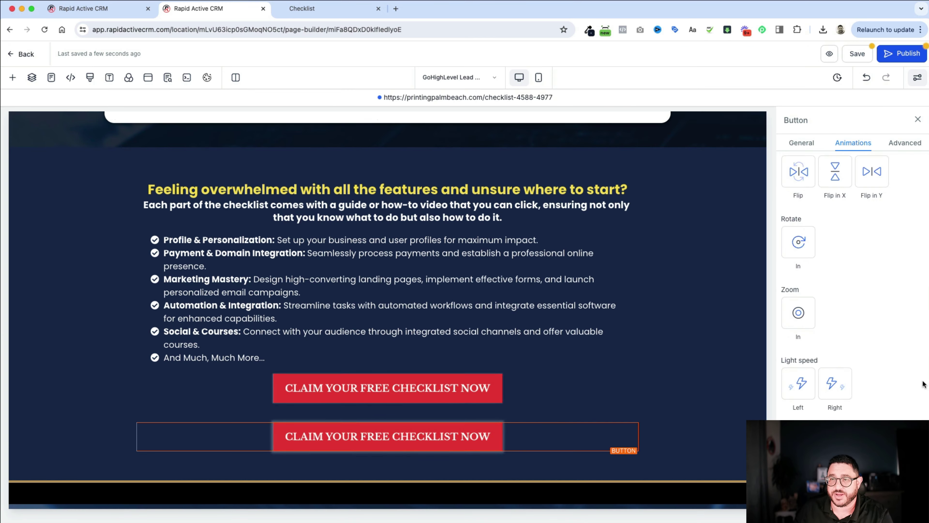
{"action": "scroll", "coordinate": [911, 297], "scroll_direction": "up", "scroll_amount": 15}
{"action": "left_click", "coordinate": [914, 167]}
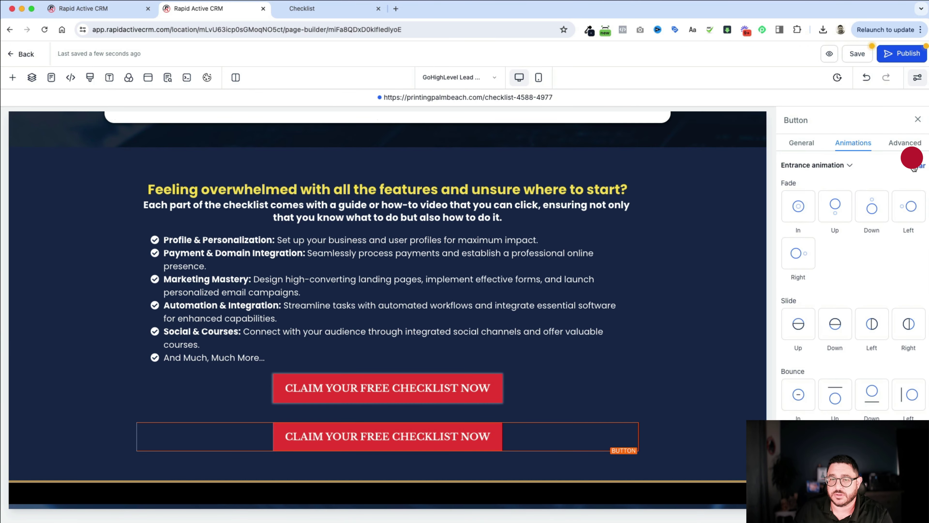
{"action": "scroll", "coordinate": [886, 344], "scroll_direction": "down", "scroll_amount": 10}
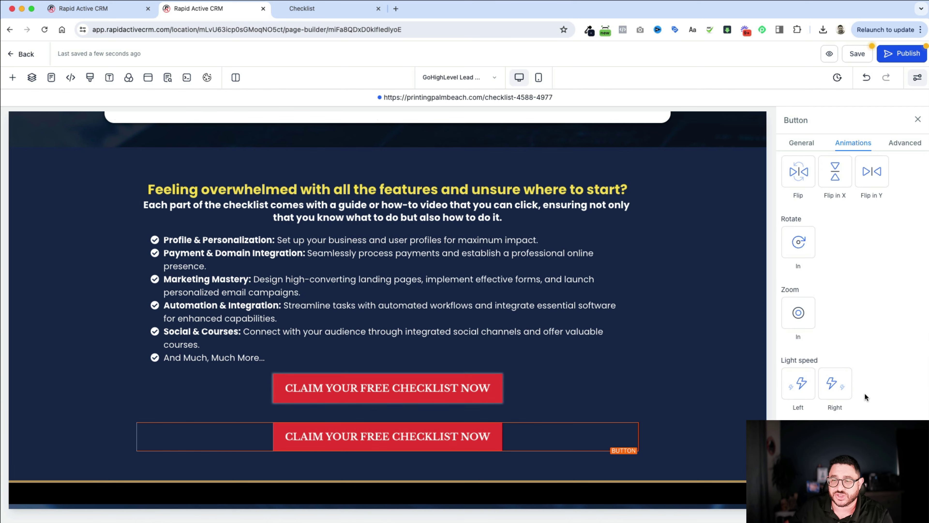
{"action": "scroll", "coordinate": [853, 293], "scroll_direction": "up", "scroll_amount": 10}
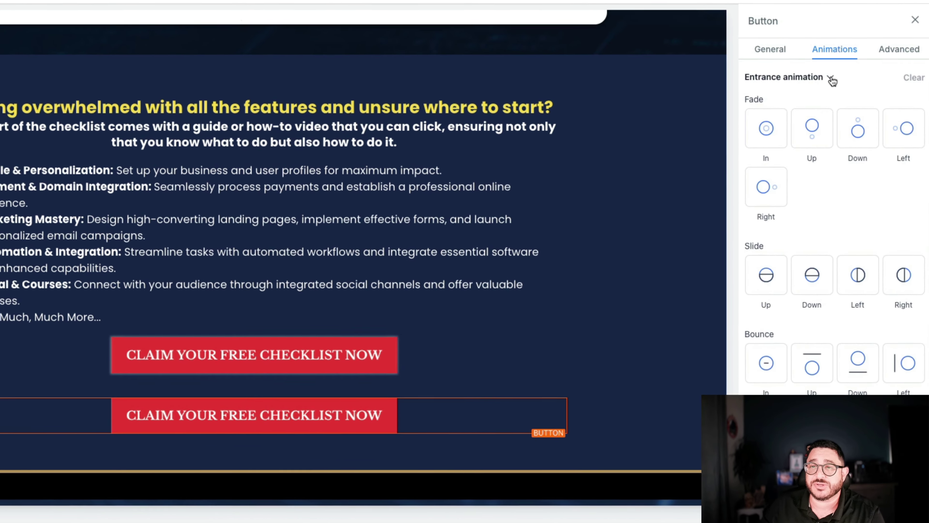
{"action": "left_click", "coordinate": [850, 159]}
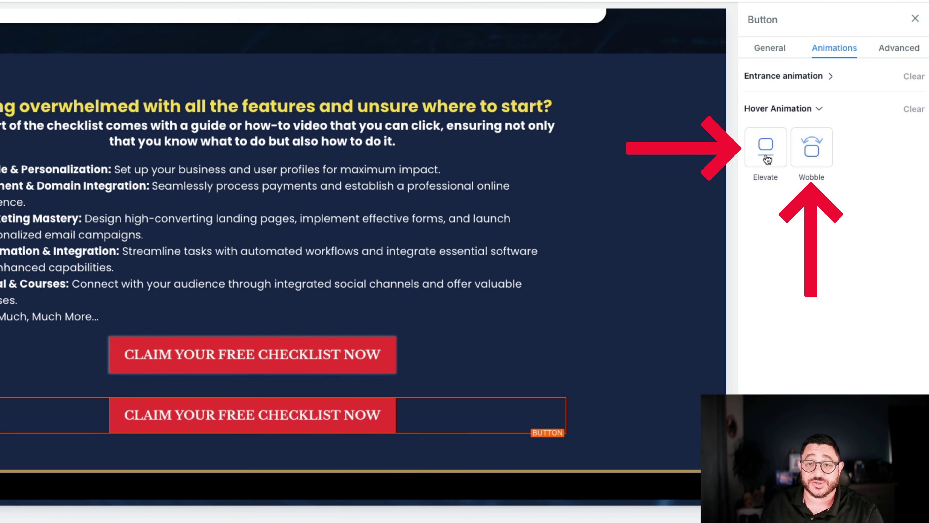
{"action": "left_click", "coordinate": [768, 146]}
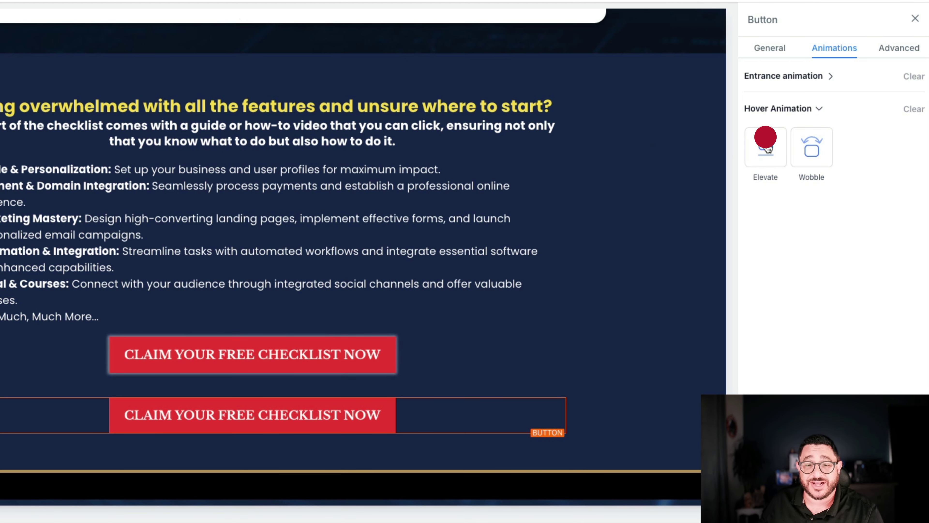
{"action": "left_click", "coordinate": [814, 148]}
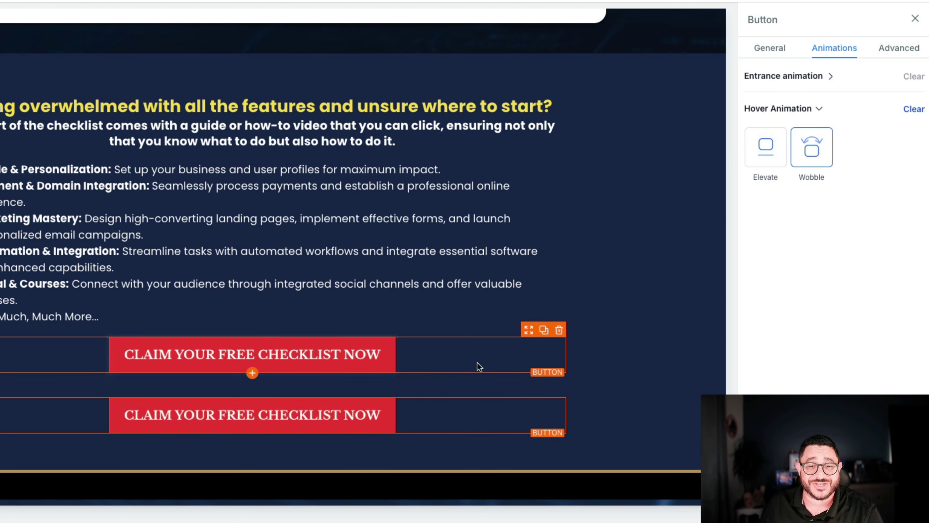
{"action": "left_click", "coordinate": [765, 156]}
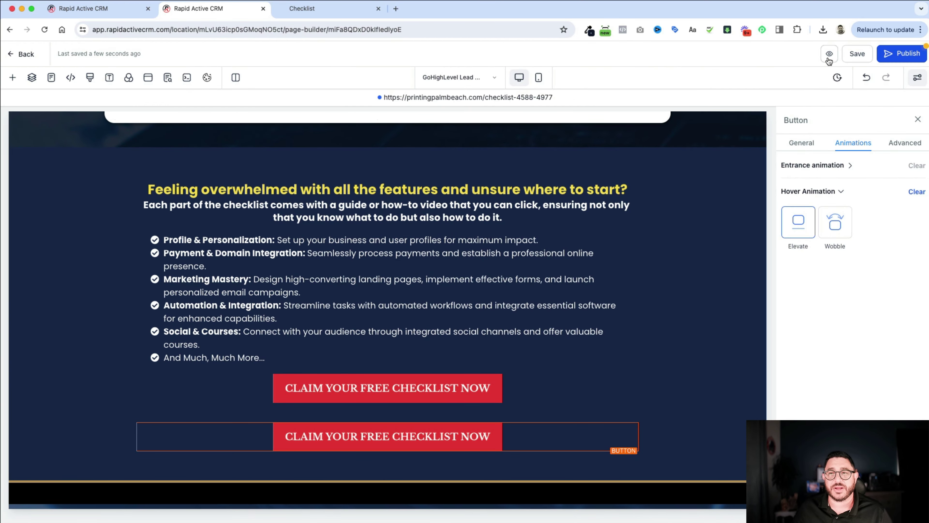
Step: Preview the page in a new tab and scroll down to the two stacked CLAIM buttons
{"action": "left_click", "coordinate": [828, 53]}
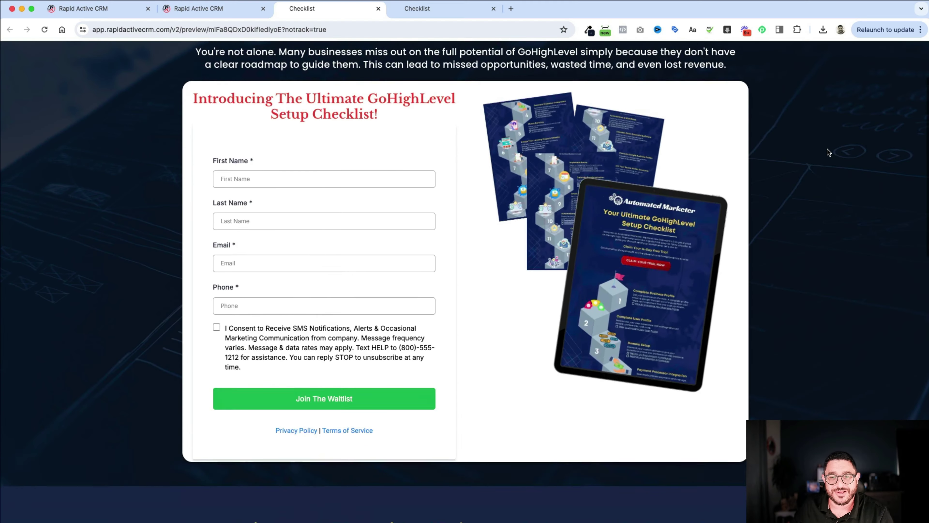
{"action": "scroll", "coordinate": [791, 49], "scroll_direction": "down", "scroll_amount": 5}
{"action": "scroll", "coordinate": [829, 153], "scroll_direction": "down", "scroll_amount": 1}
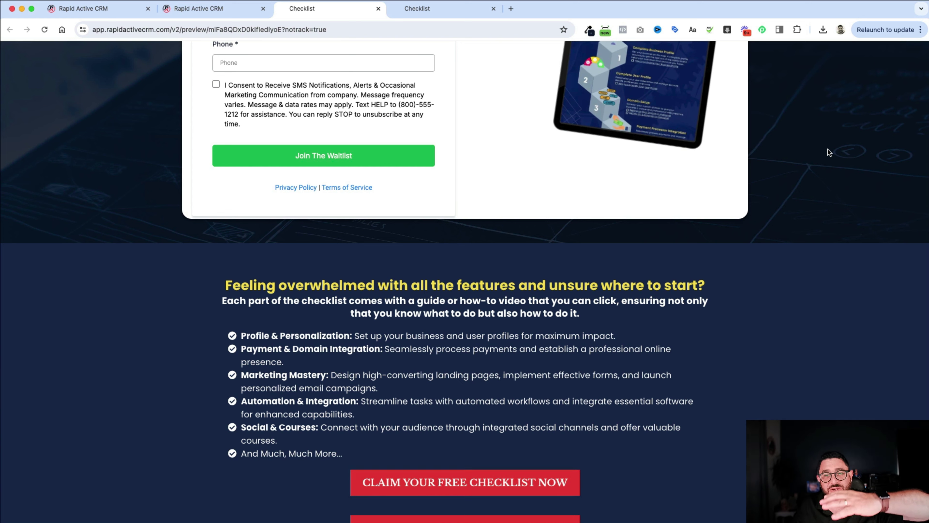
{"action": "scroll", "coordinate": [829, 152], "scroll_direction": "down", "scroll_amount": 2}
{"action": "scroll", "coordinate": [829, 152], "scroll_direction": "down", "scroll_amount": 10}
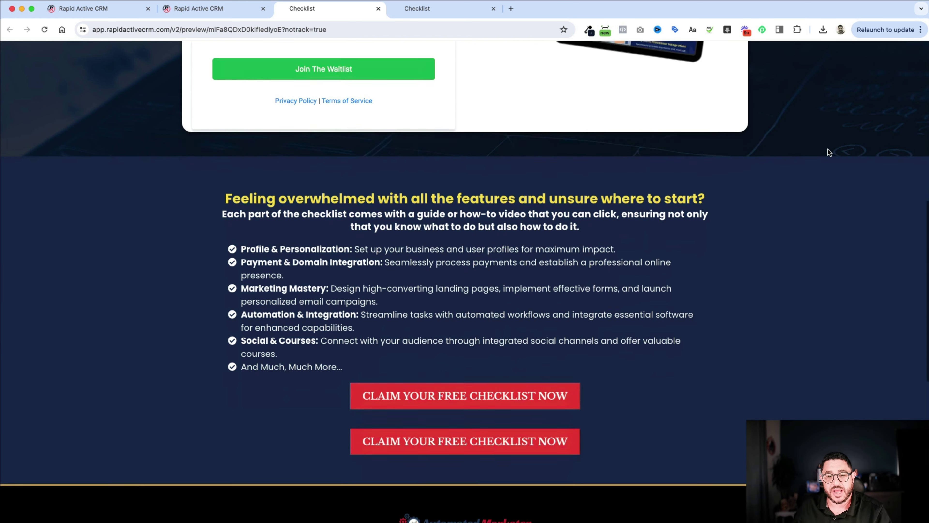